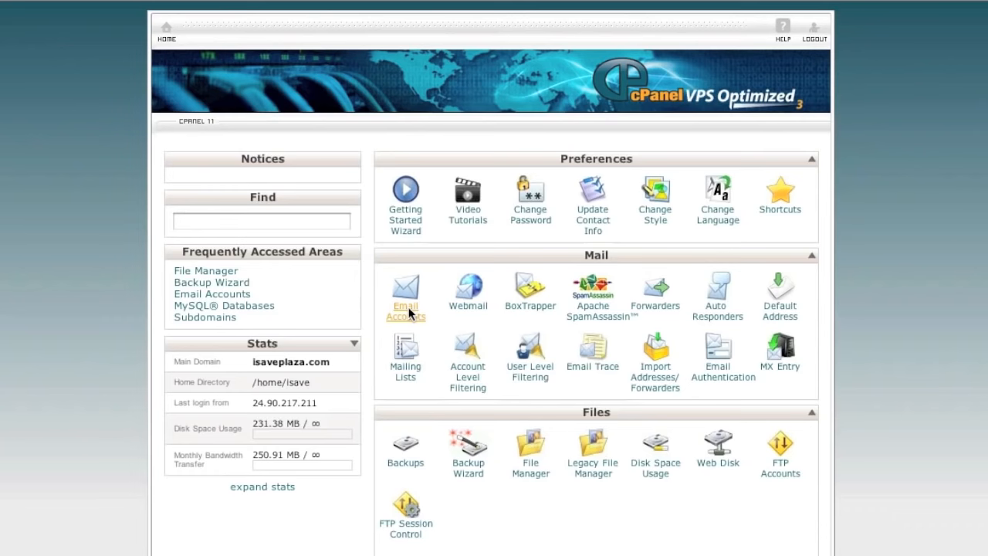
# After a look at Email Accounts, open File Manager at the Home Directory with Show Hidden Files on
pyautogui.click(494, 301)
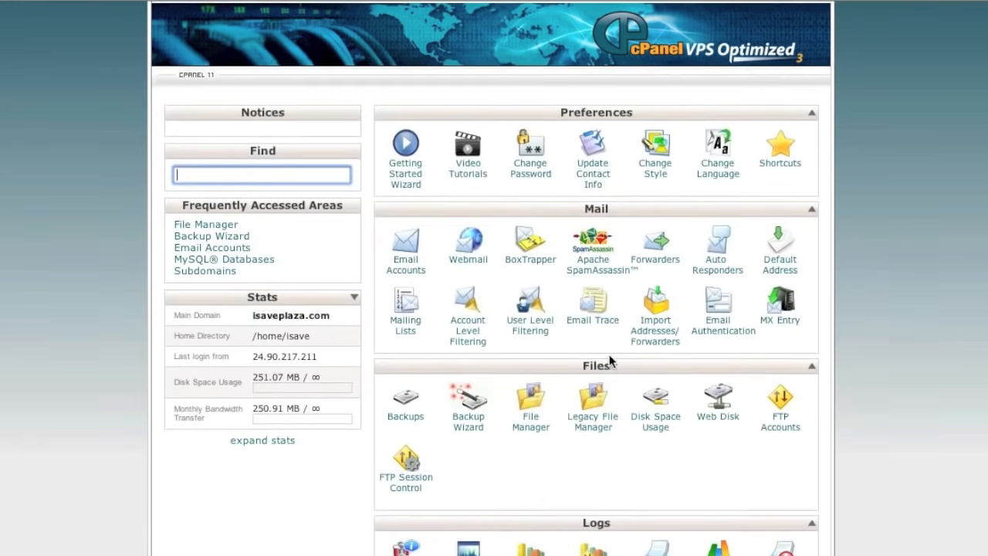
pyautogui.scroll(-1, 600, 362)
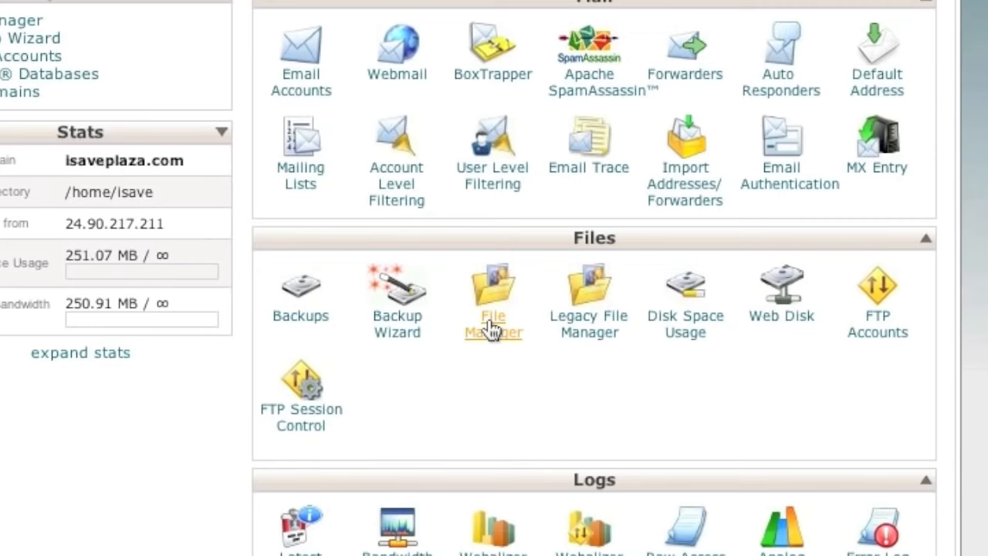
pyautogui.click(492, 329)
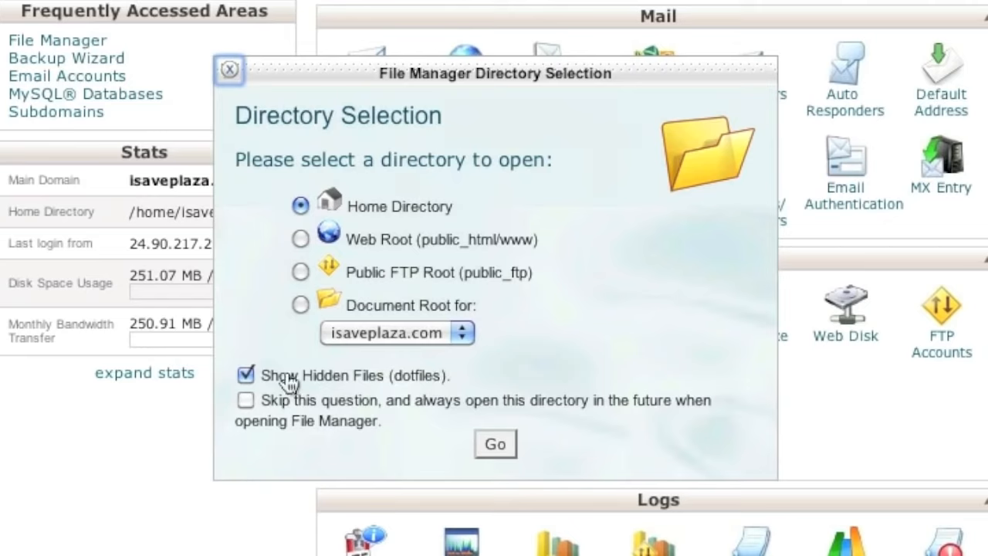
pyautogui.click(495, 444)
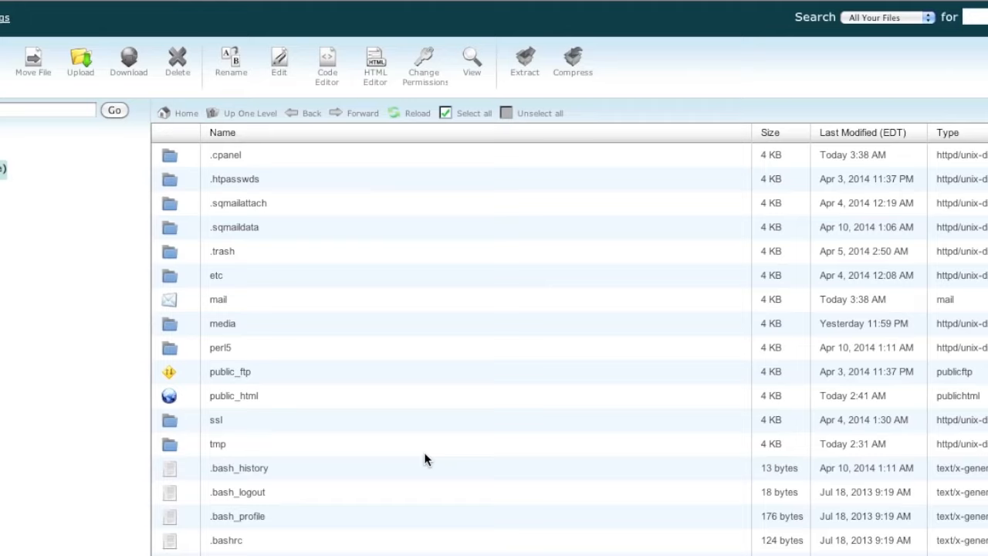
# Select public_html and bring up its Compress dialog, set to Zip Archive /public_html.zip
pyautogui.click(288, 396)
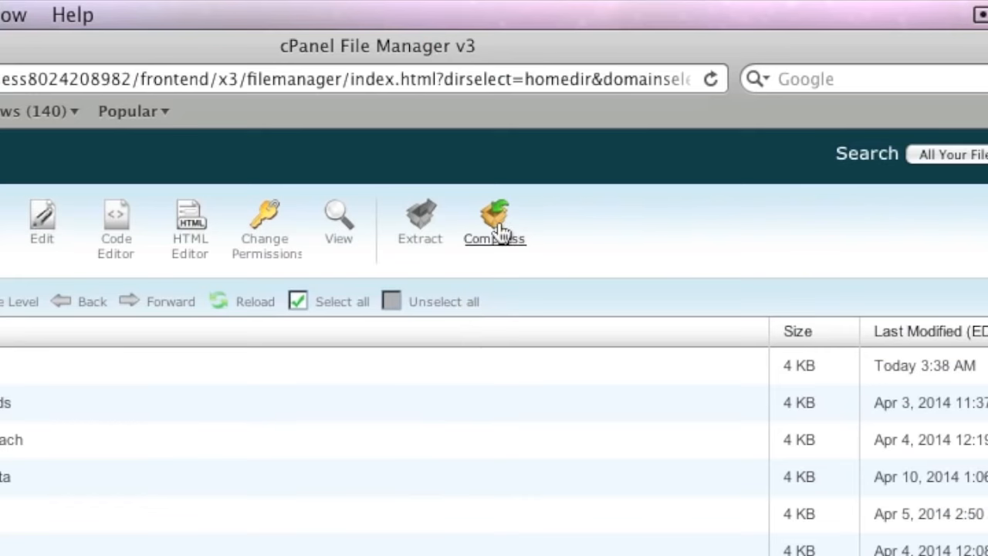
pyautogui.click(498, 228)
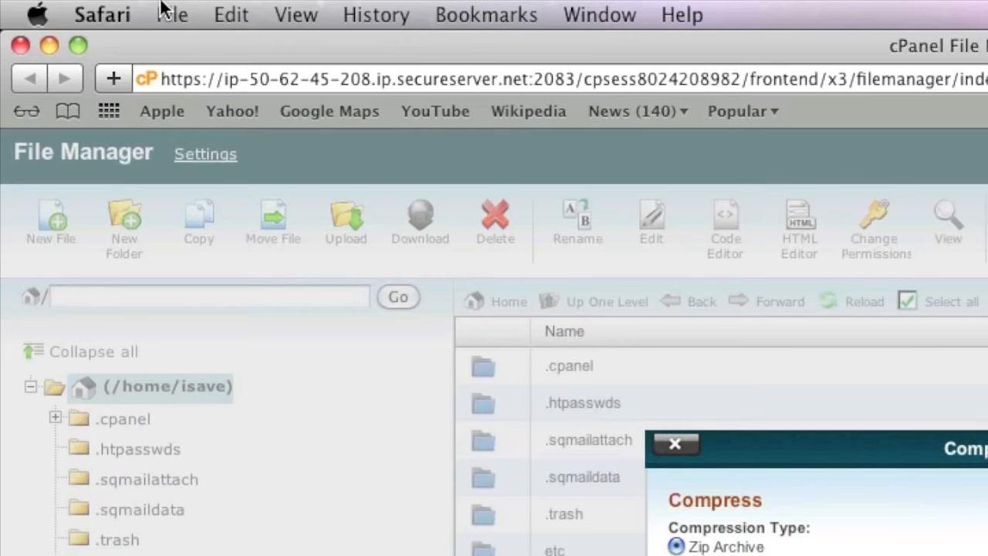
pyautogui.click(101, 14)
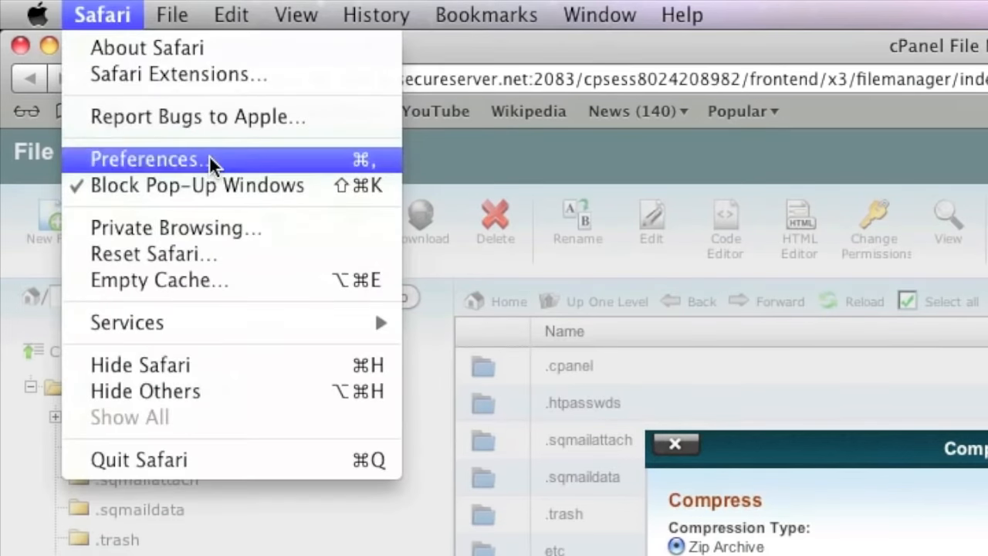
pyautogui.click(213, 159)
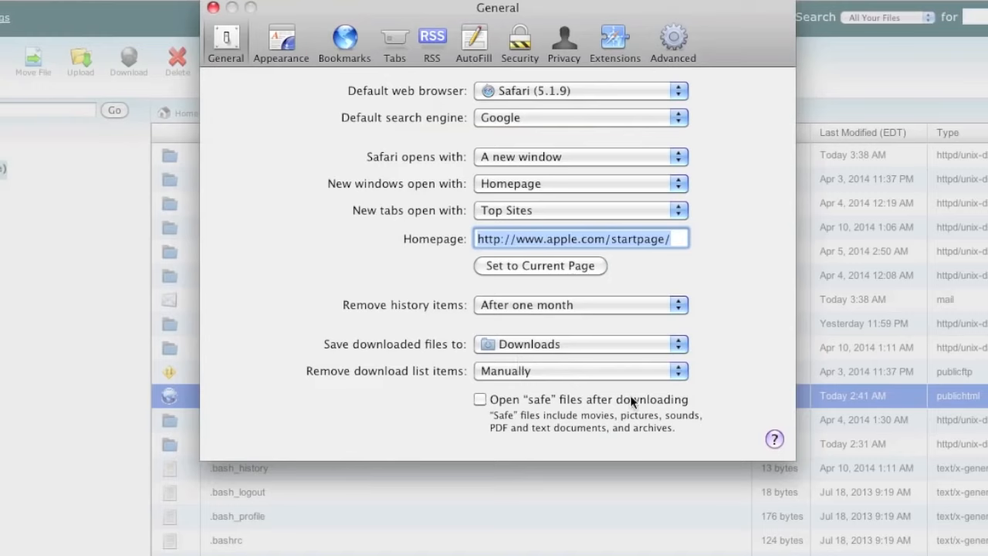
pyautogui.click(212, 8)
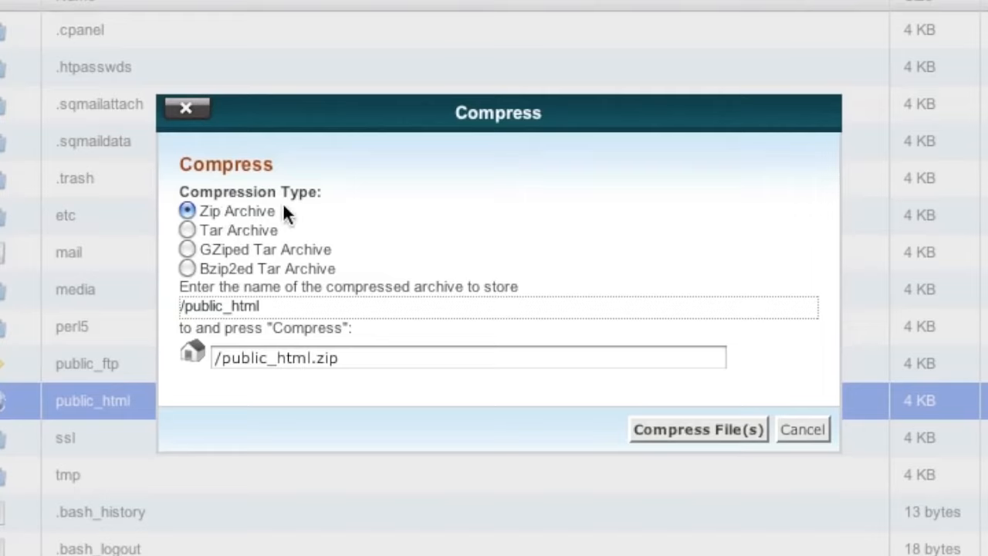
# Compress public_html as a Zip Archive into public_html.zip and select the new archive
pyautogui.click(689, 425)
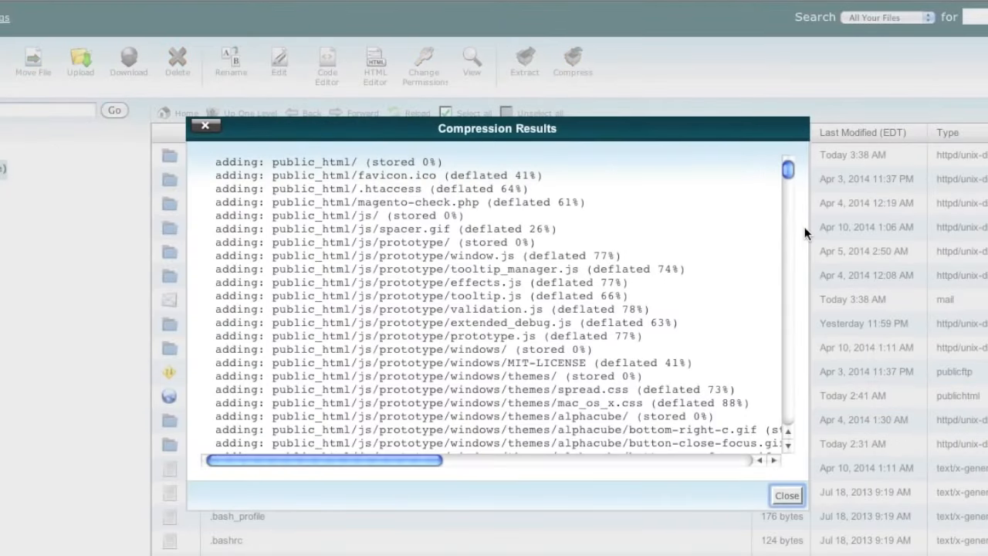
pyautogui.click(788, 495)
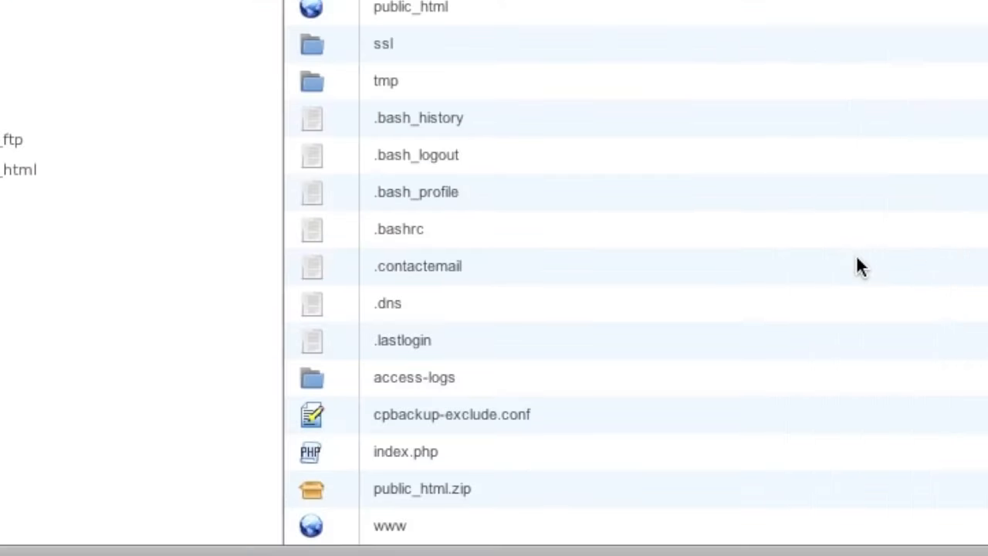
pyautogui.click(521, 502)
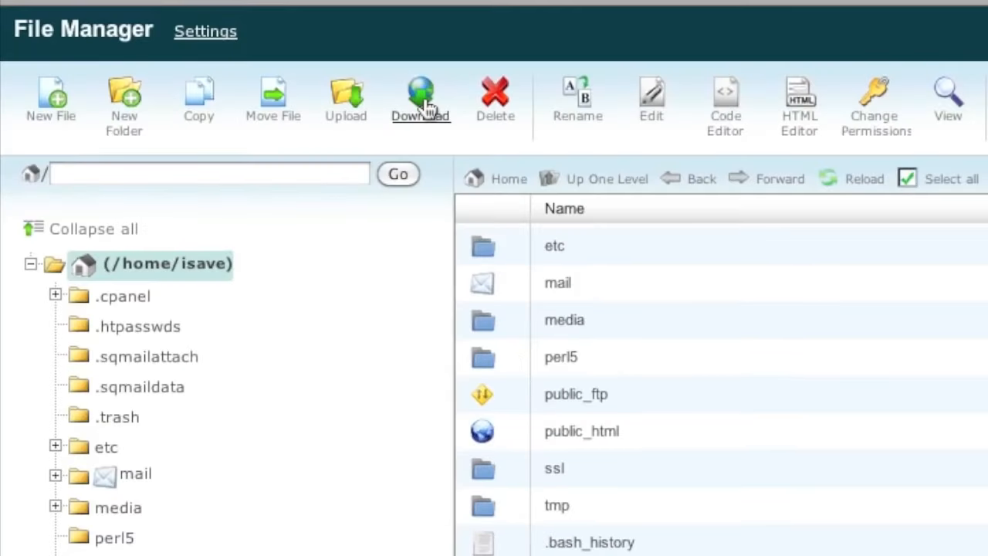
# Download public_html.zip to the computer and close the downloads list
pyautogui.click(425, 107)
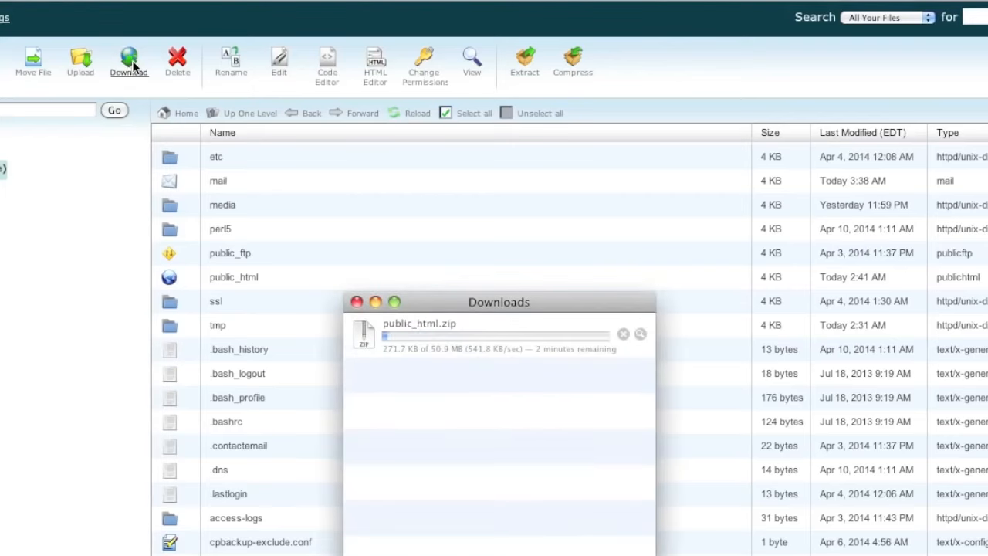
pyautogui.click(100, 85)
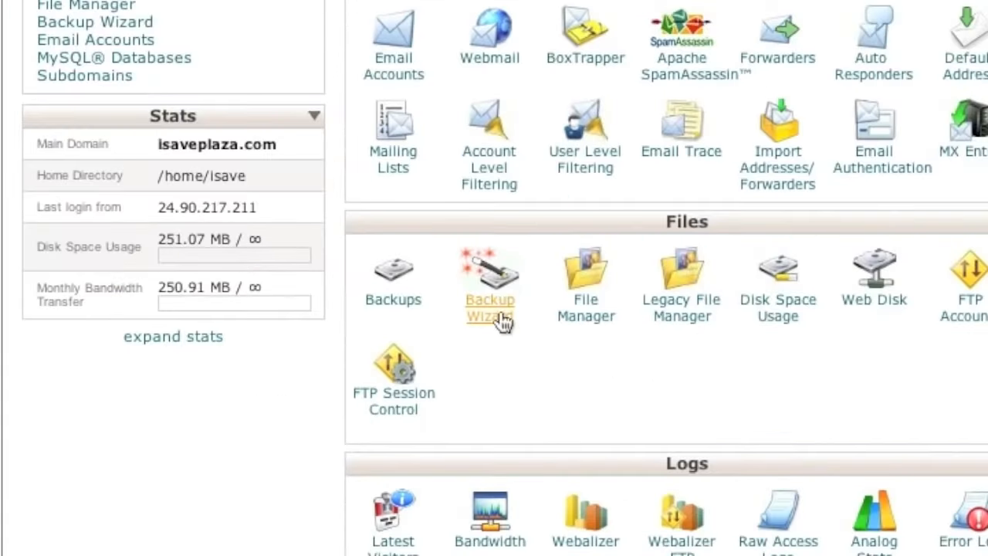
# In the Backup Wizard, download the isave_mystore MySQL database backup as isave_mystore.sql.gz
pyautogui.click(501, 312)
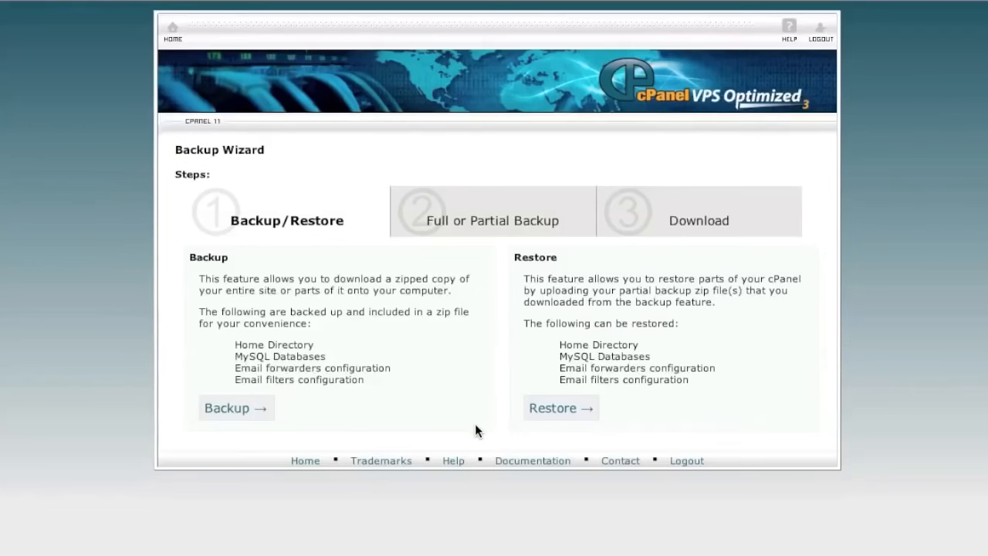
pyautogui.click(252, 409)
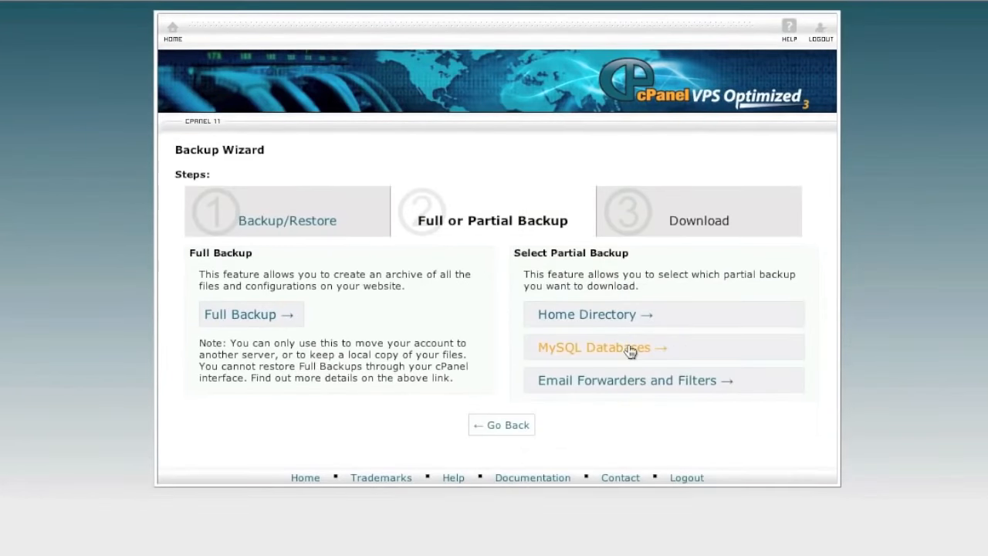
pyautogui.click(628, 345)
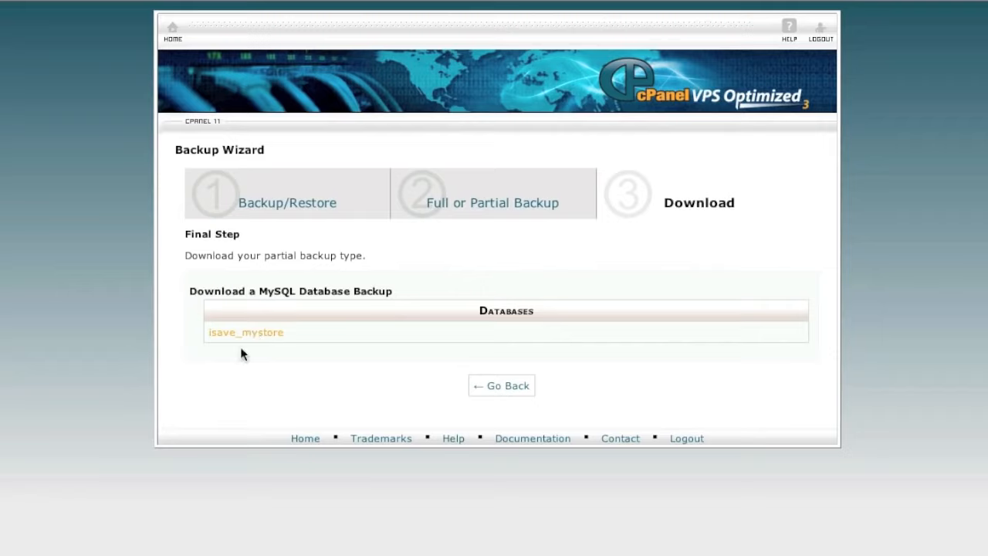
# Confirm isave_mystore.sql.gz (455.2 KB) in the browser downloads, then return to the wizard's first step
pyautogui.rightClick(205, 555)
pyautogui.click(208, 516)
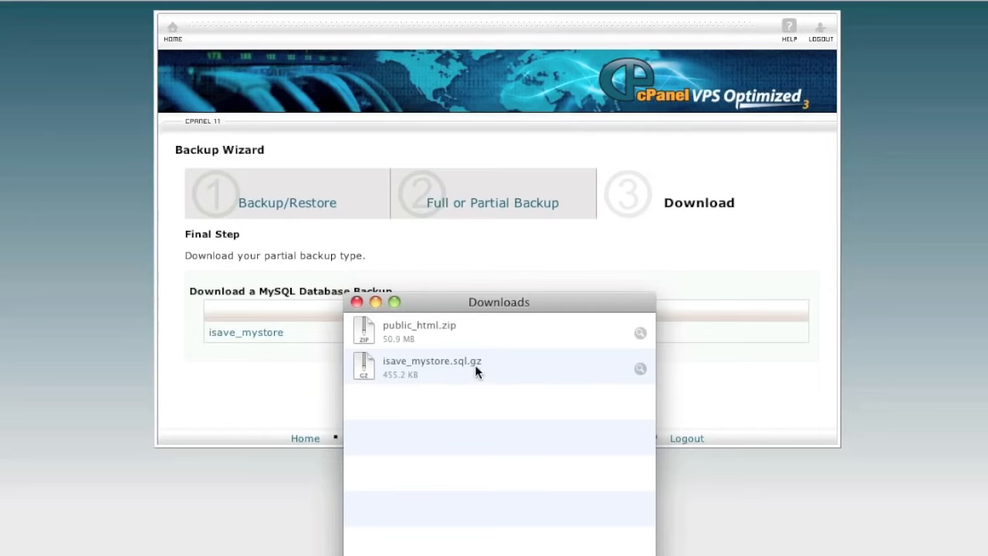
pyautogui.click(268, 380)
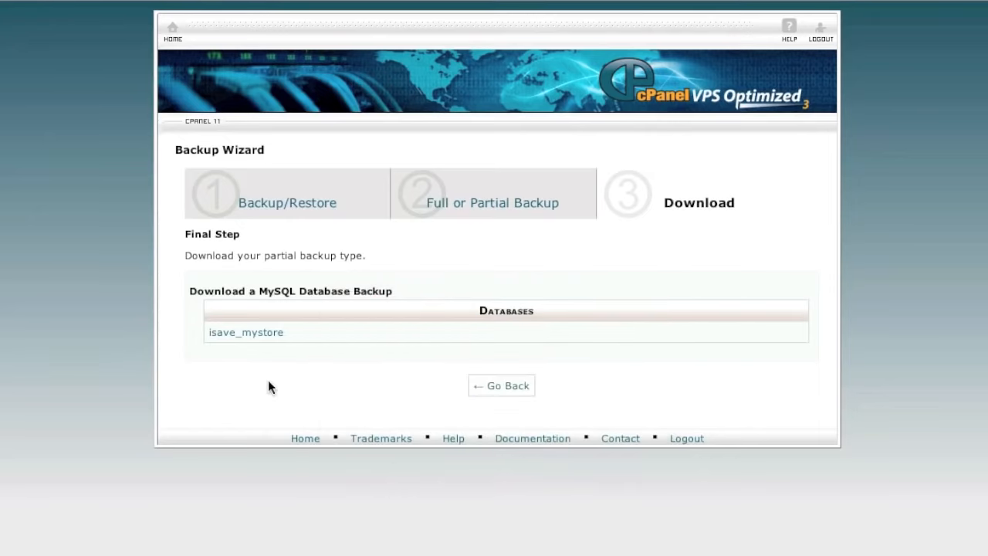
pyautogui.click(500, 388)
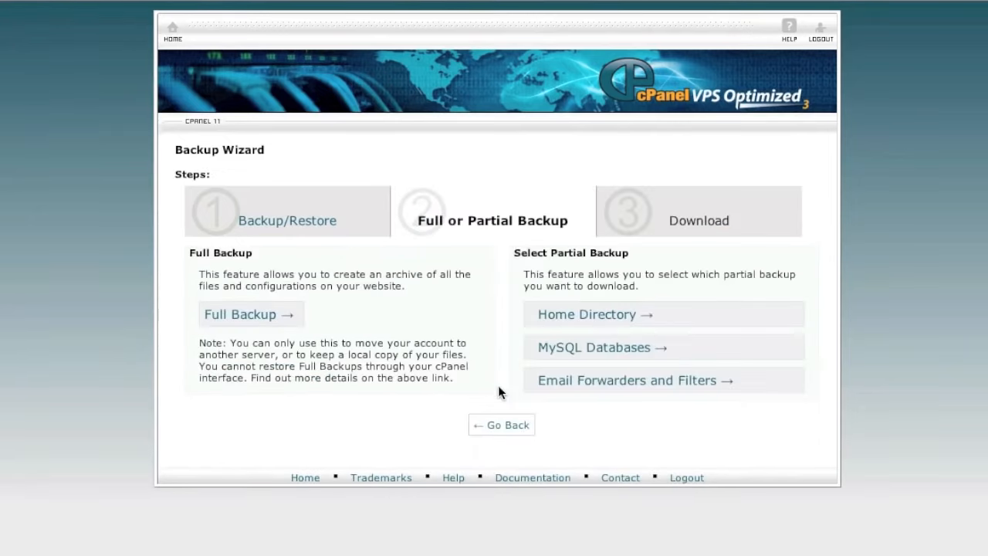
pyautogui.click(498, 429)
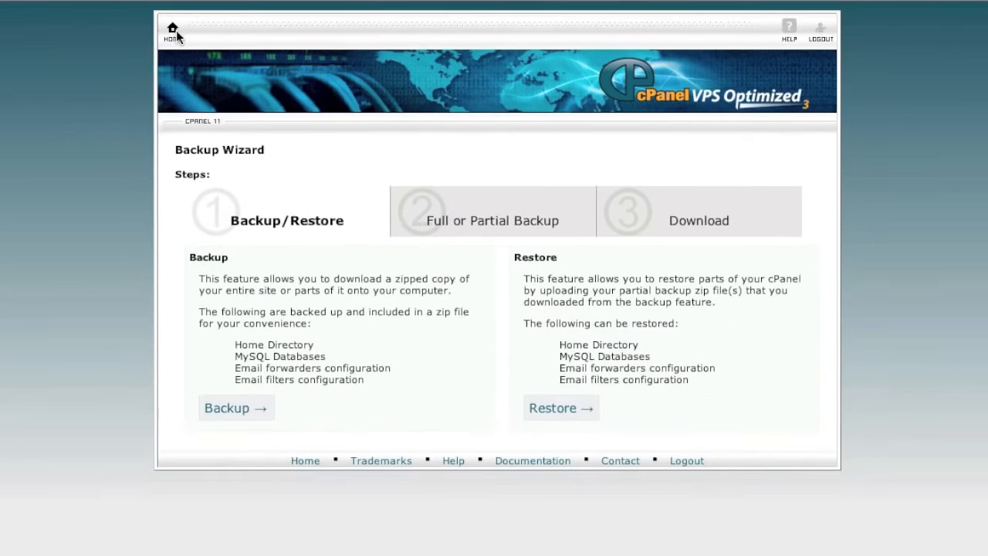
# Return to the cPanel home page to switch to the isave.com account
pyautogui.click(174, 33)
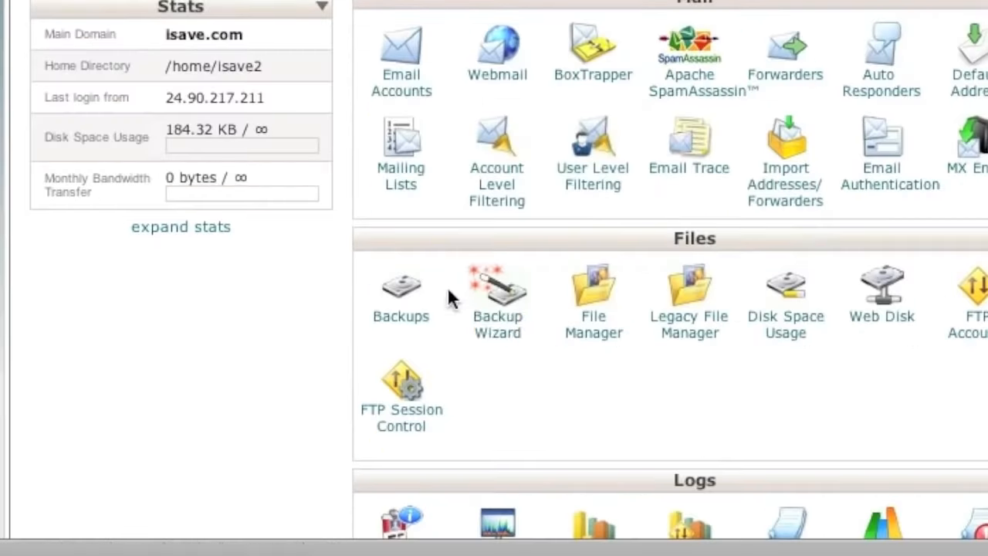
# Restore the isave_mystore.sql.gz MySQL backup into the new account through the Backup Wizard
pyautogui.click(505, 323)
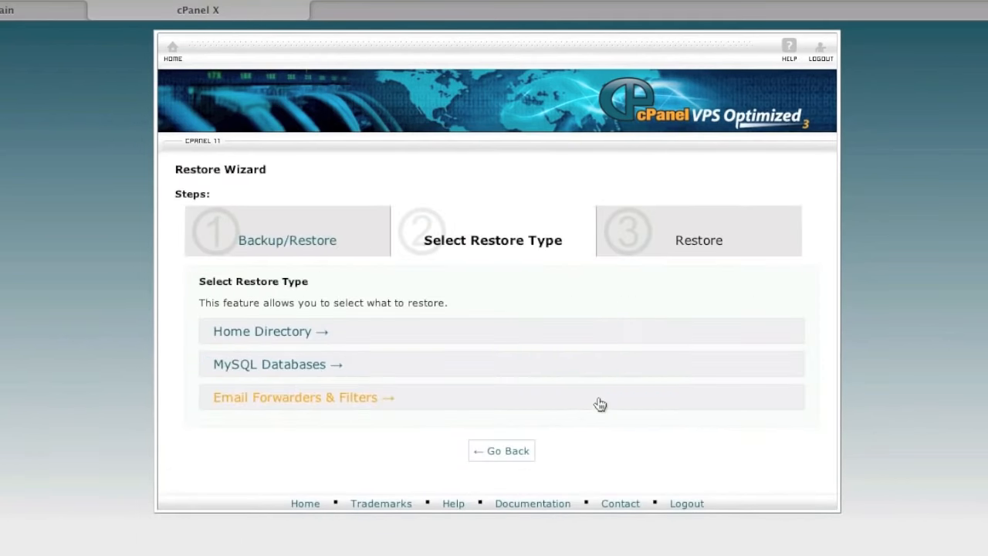
pyautogui.click(314, 364)
pyautogui.click(229, 348)
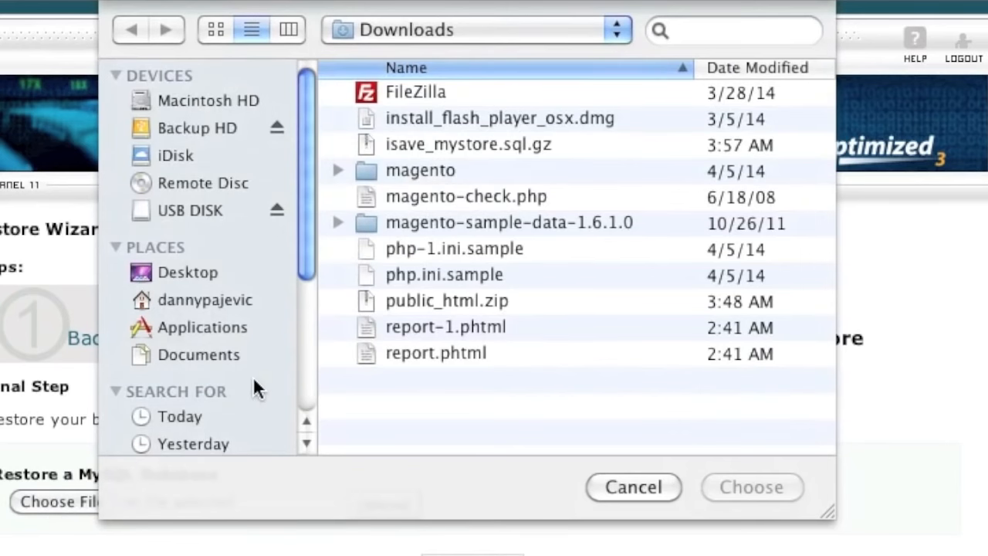
pyautogui.click(418, 142)
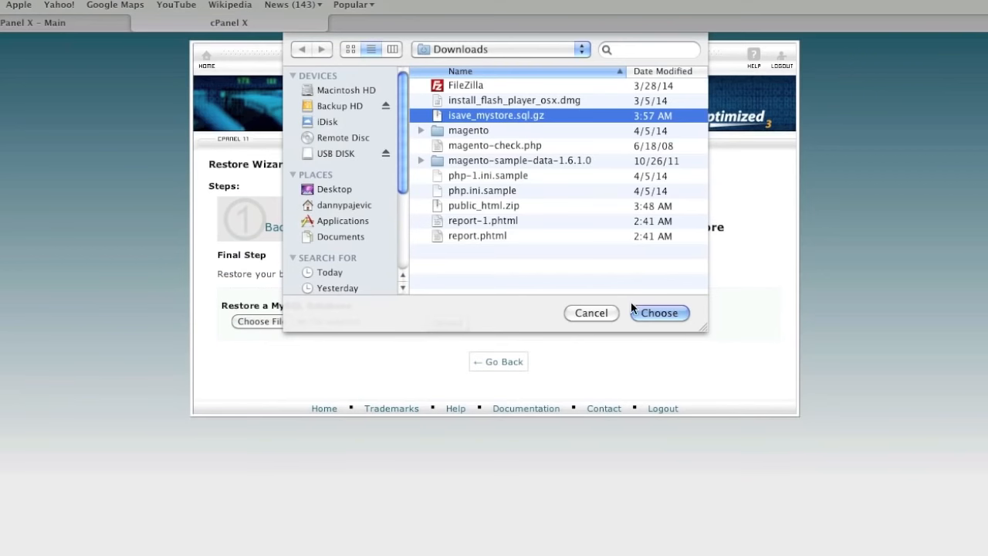
pyautogui.click(641, 313)
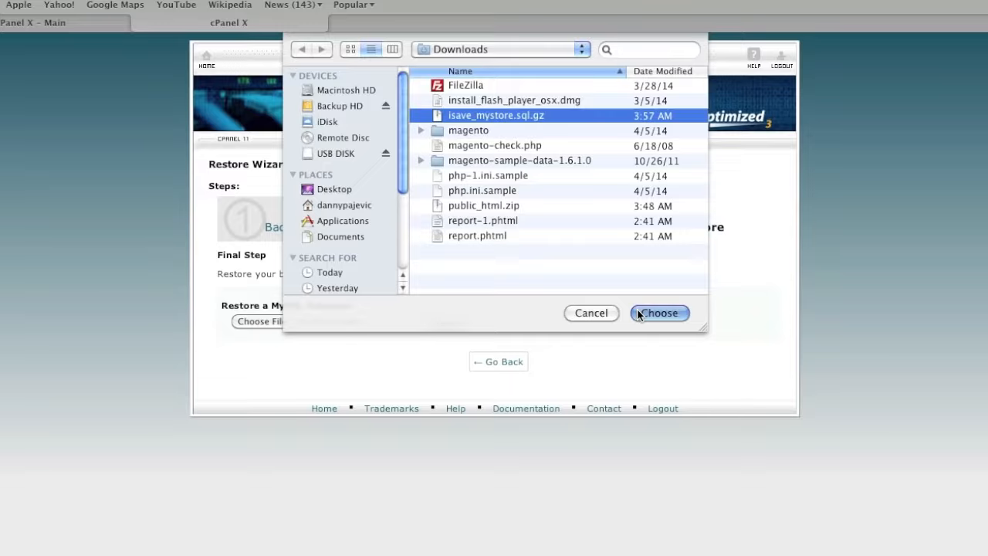
pyautogui.click(446, 322)
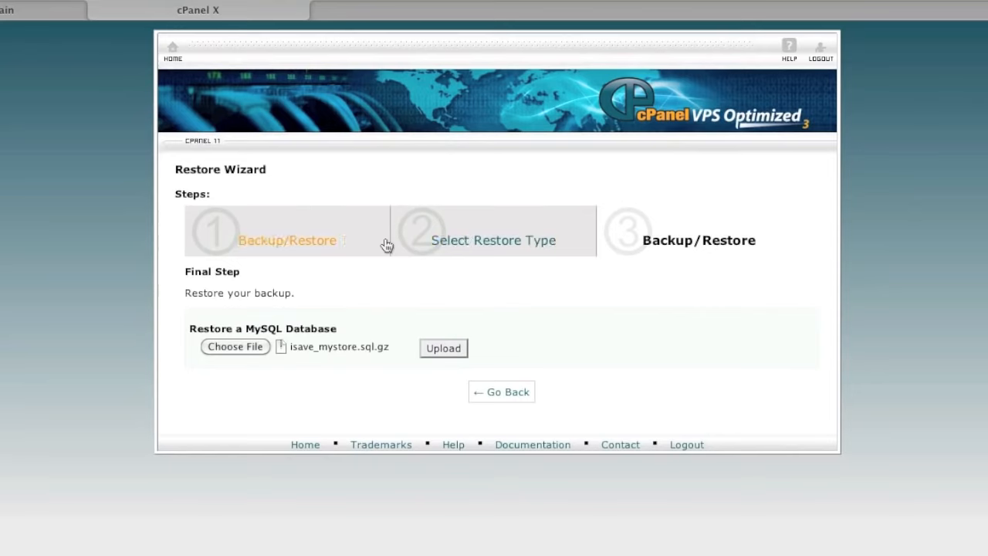
# Go to MySQL Databases, where isave2_isave_mystore now shows at 19.67 MB
pyautogui.click(502, 393)
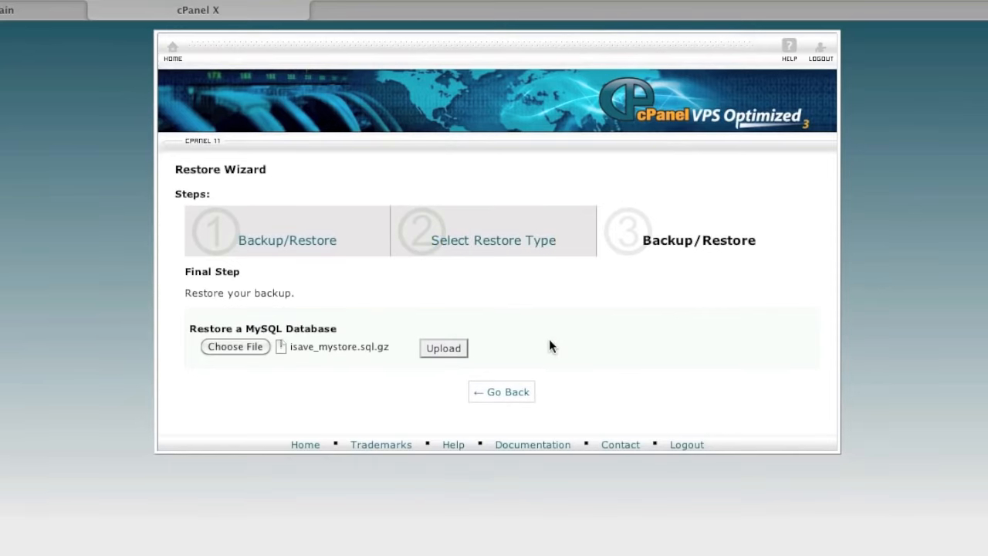
pyautogui.click(174, 50)
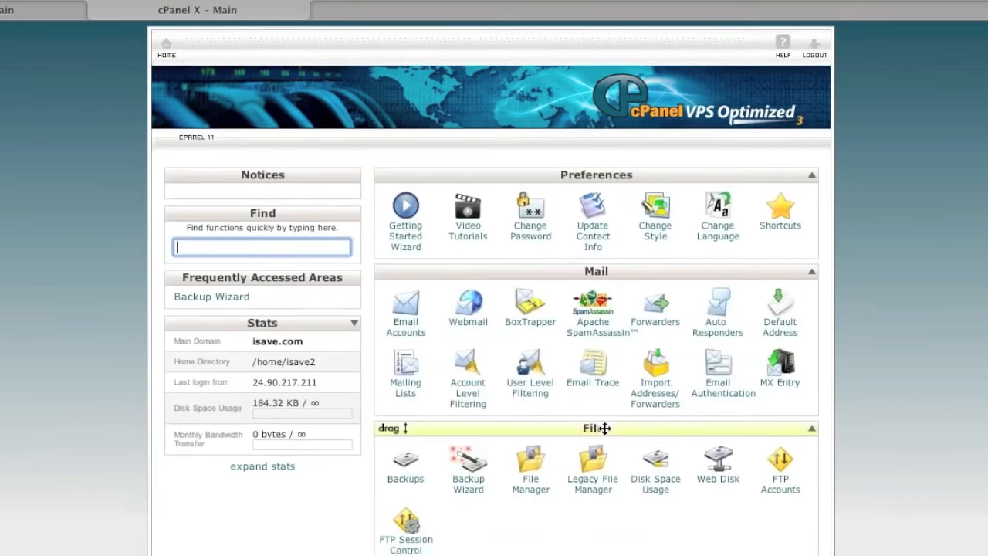
pyautogui.scroll(-5, 607, 430)
pyautogui.scroll(-2, 607, 430)
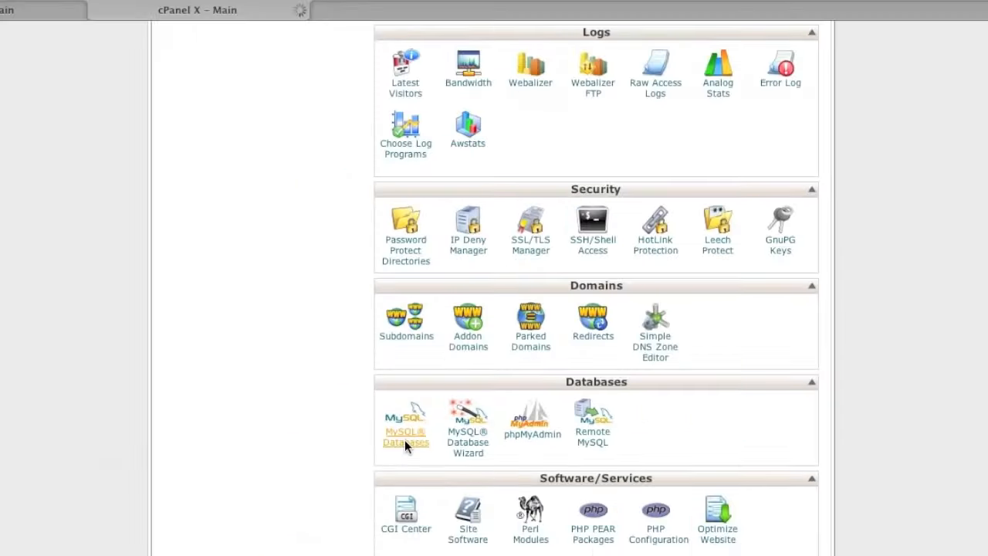
pyautogui.click(229, 303)
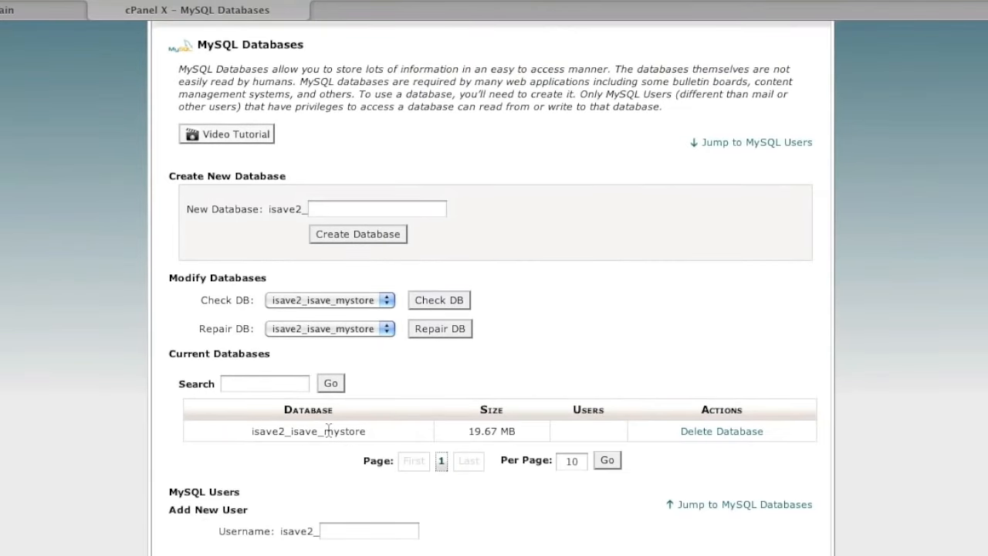
# Check the isave2_ prefix used on the database name and on new usernames
pyautogui.moveTo(252, 431); pyautogui.dragTo(285, 434)
pyautogui.moveTo(288, 432); pyautogui.dragTo(290, 434)
pyautogui.scroll(-2, 366, 461)
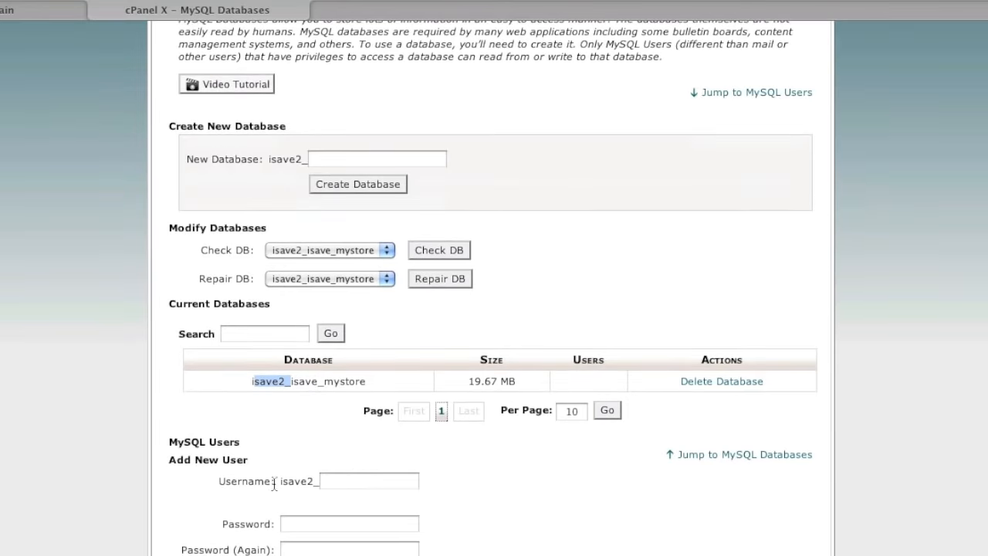
pyautogui.moveTo(285, 485); pyautogui.dragTo(303, 484)
pyautogui.click(342, 484)
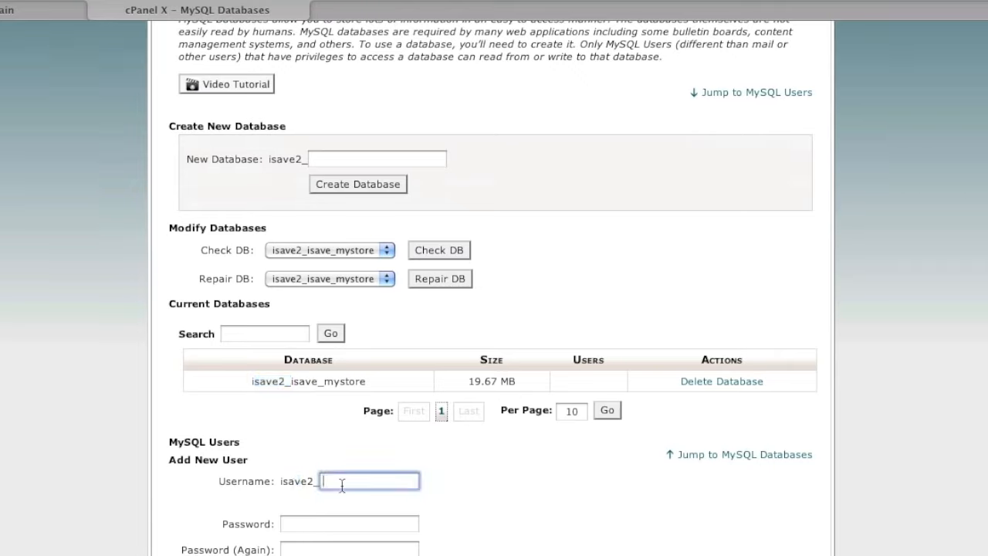
pyautogui.moveTo(307, 486); pyautogui.dragTo(279, 485)
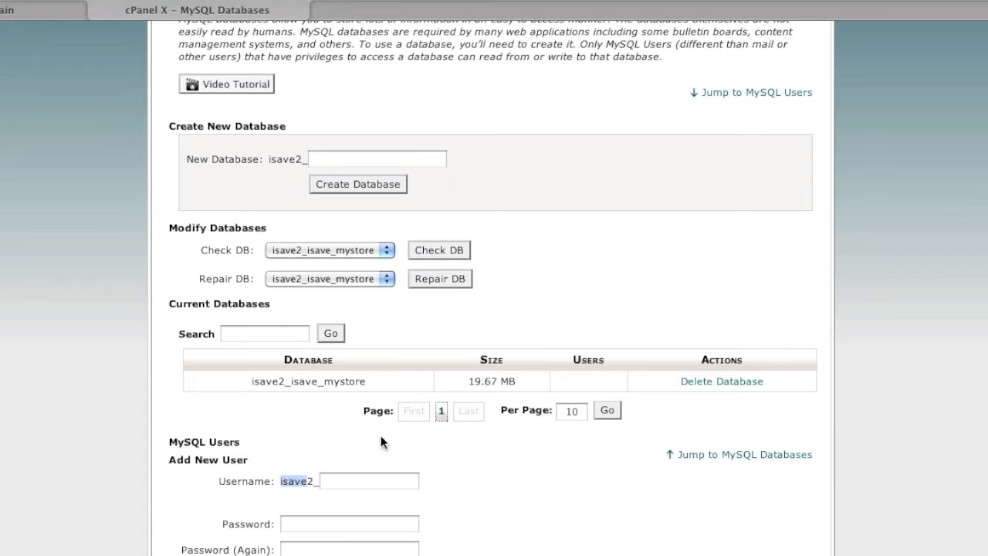
pyautogui.click(292, 382)
pyautogui.moveTo(292, 381); pyautogui.dragTo(319, 381)
# Create MySQL user admin (isave2_admin), entering and confirming the account password
pyautogui.click(342, 482)
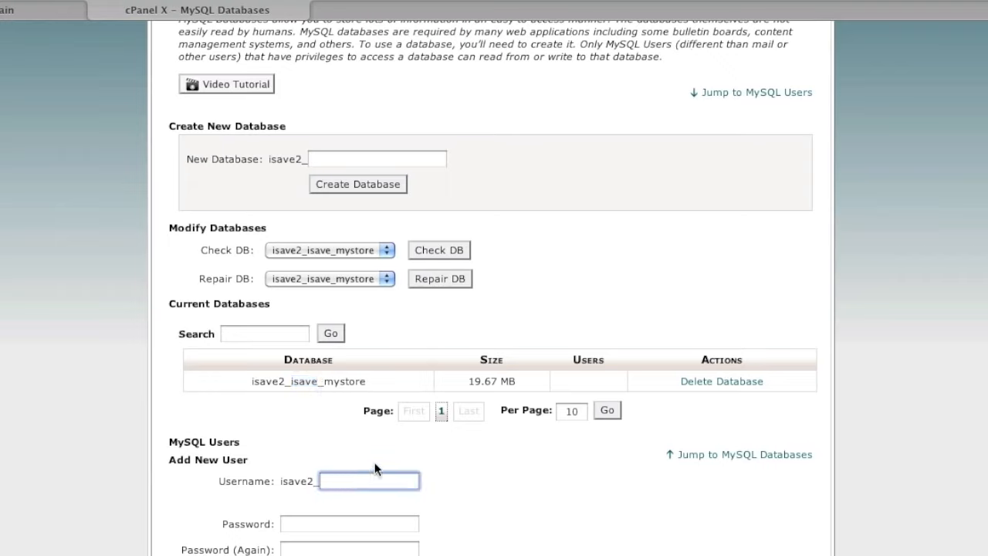
pyautogui.write('admin')
pyautogui.click(352, 530)
pyautogui.write('••••••')
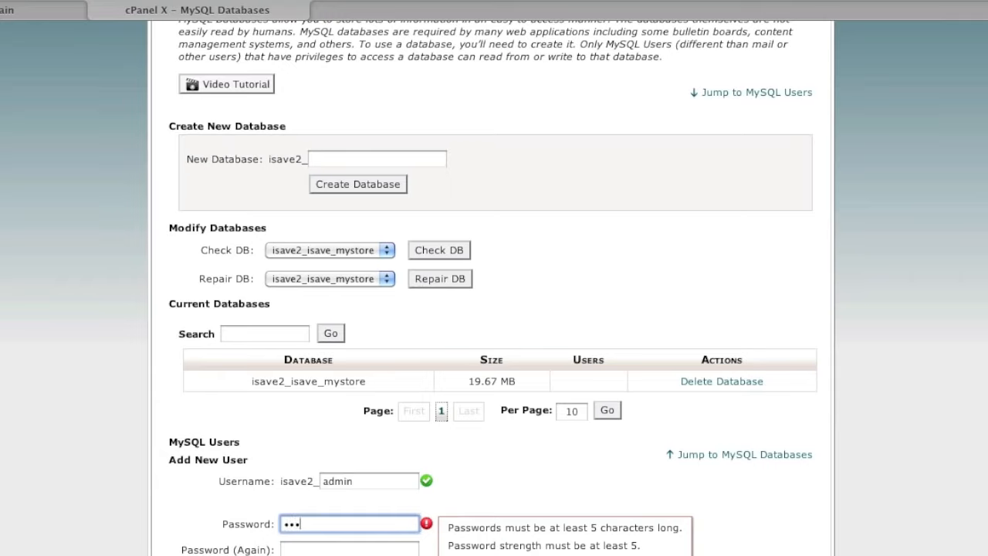
pyautogui.click(312, 550)
pyautogui.write('••••')
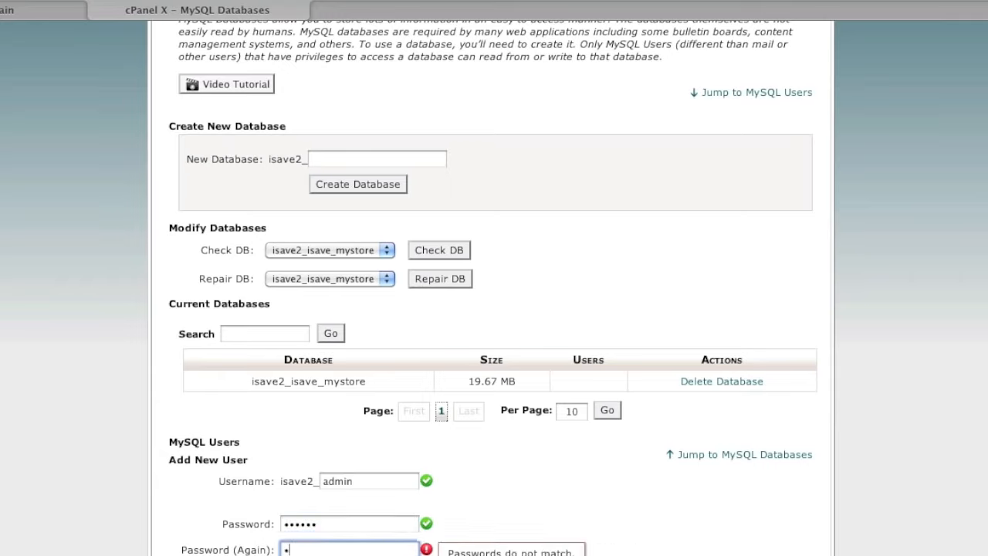
pyautogui.write('••')
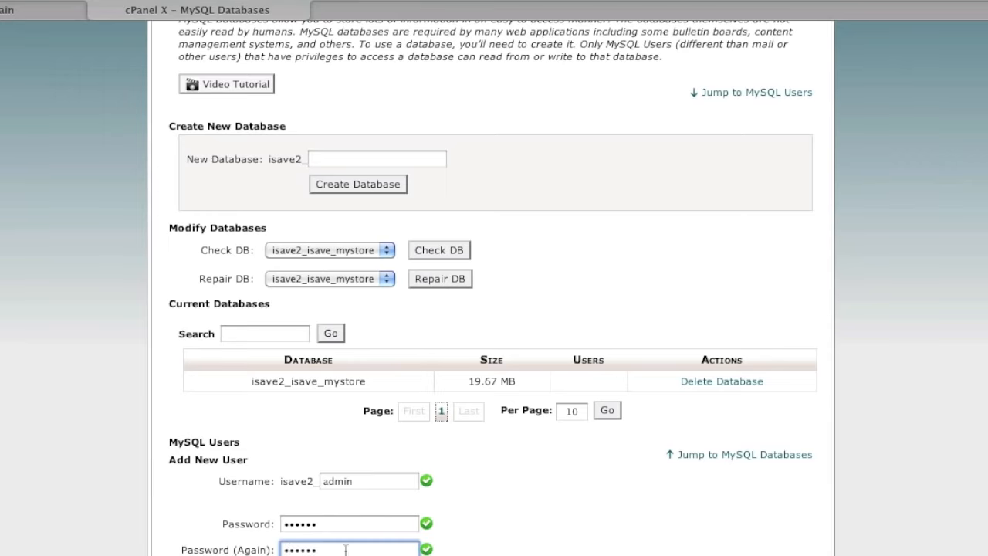
pyautogui.scroll(-2, 306, 478)
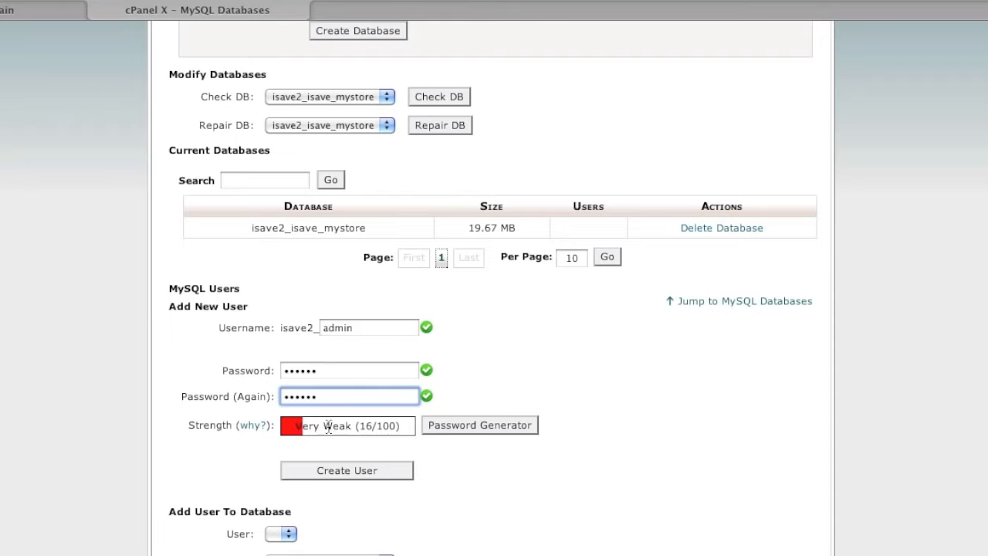
pyautogui.moveTo(323, 429)
pyautogui.mouseDown()
pyautogui.moveTo(386, 429)
pyautogui.moveTo(332, 430)
pyautogui.mouseUp()
pyautogui.click(352, 467)
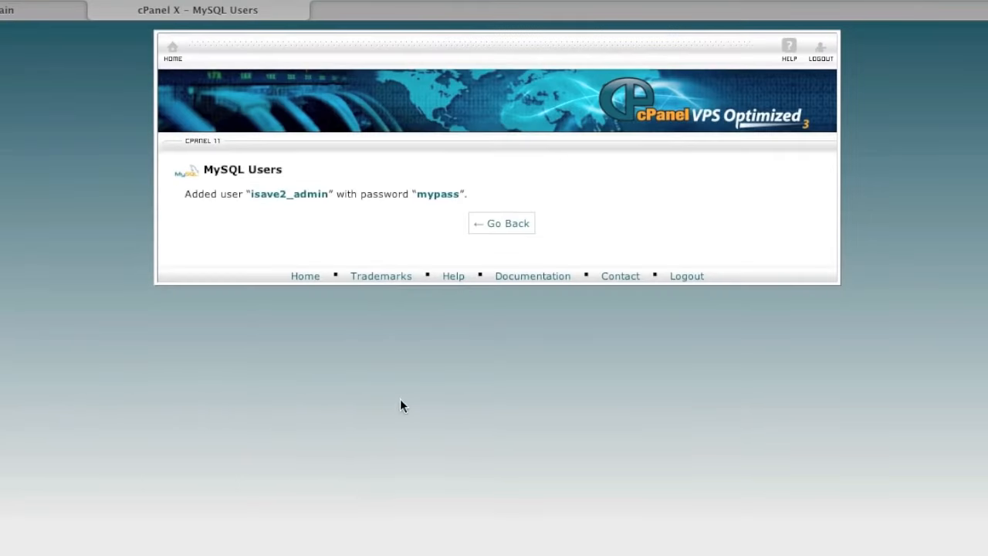
# Add isave2_admin to isave2_isave_mystore with ALL PRIVILEGES, then return to the cPanel dashboard
pyautogui.click(512, 230)
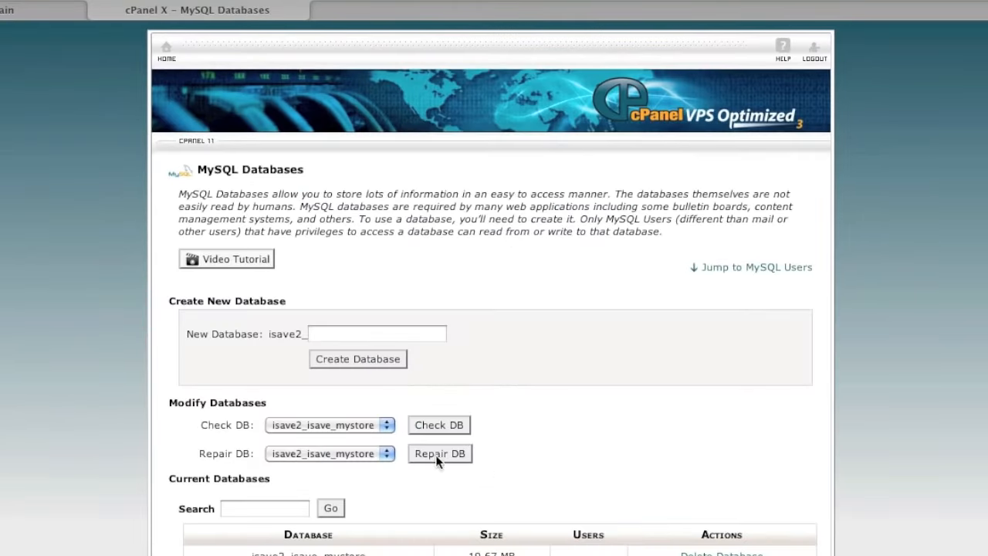
pyautogui.scroll(-3, 438, 471)
pyautogui.scroll(-5, 440, 487)
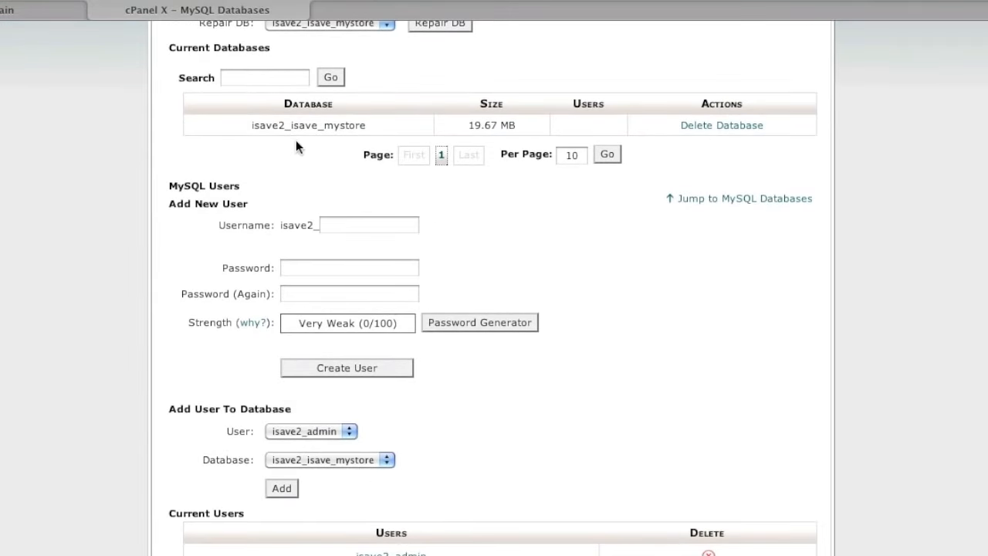
pyautogui.click(295, 434)
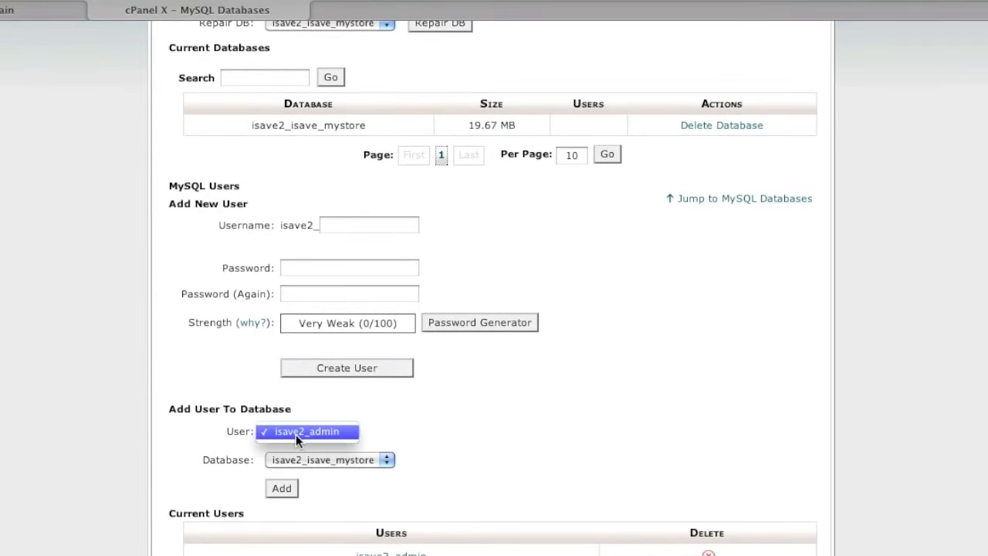
pyautogui.click(296, 434)
pyautogui.click(298, 460)
pyautogui.click(298, 460)
pyautogui.click(285, 488)
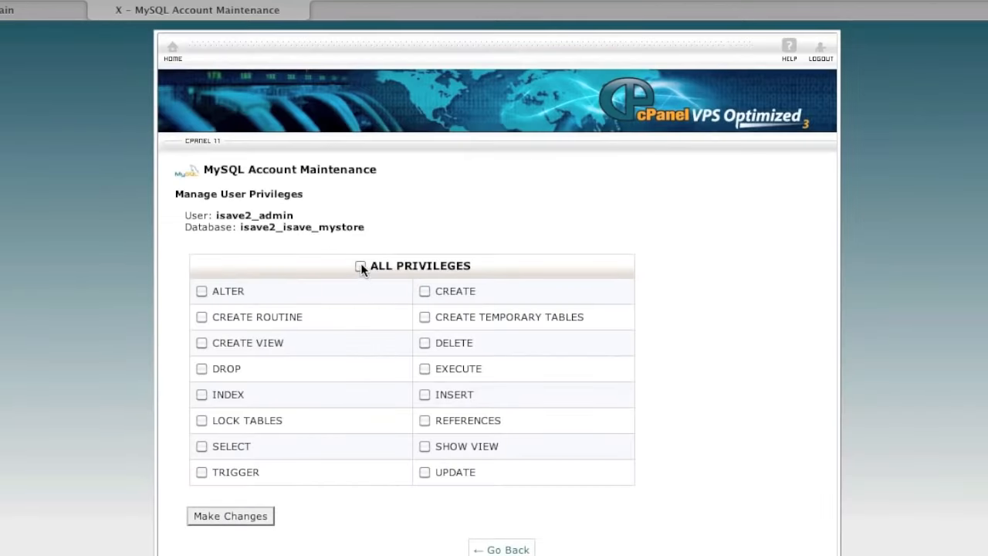
pyautogui.click(360, 266)
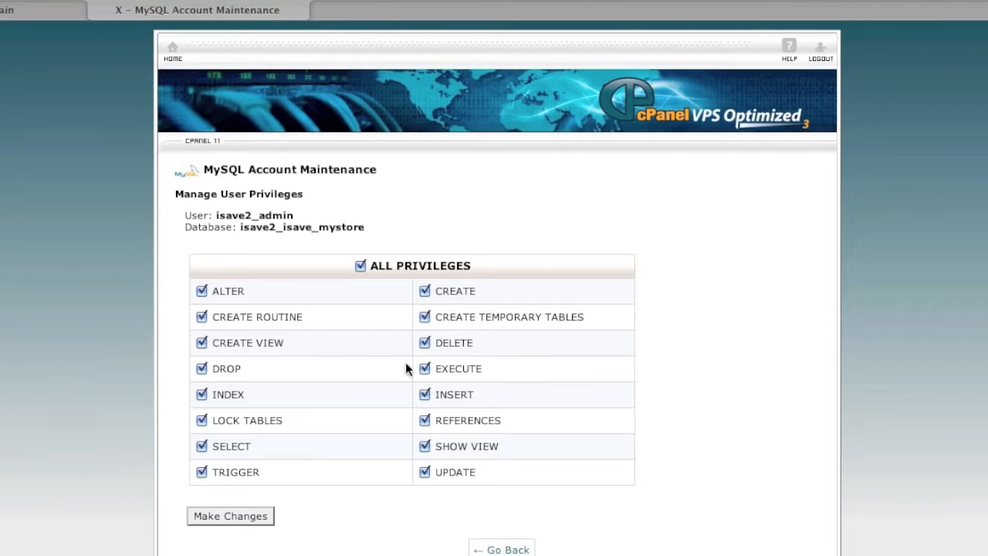
pyautogui.click(249, 511)
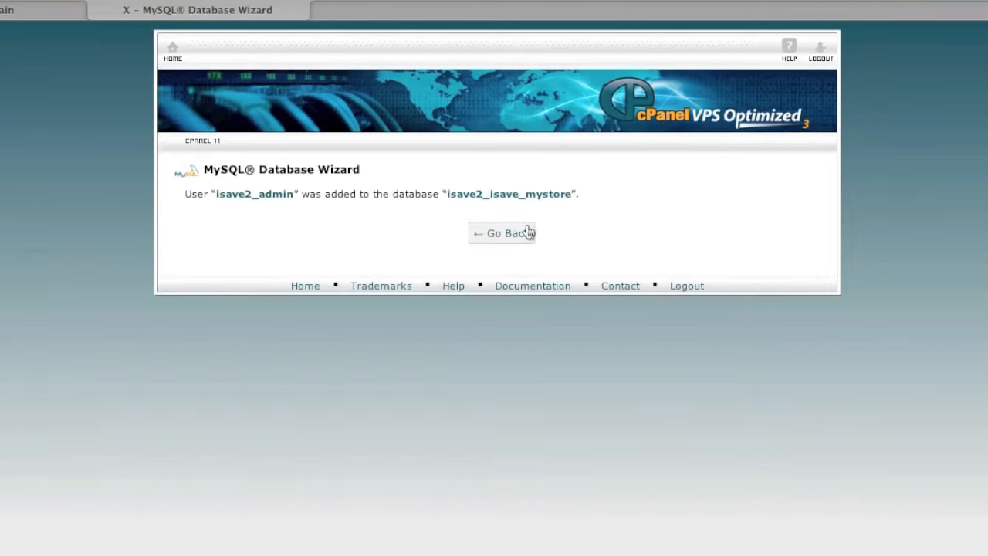
pyautogui.click(515, 233)
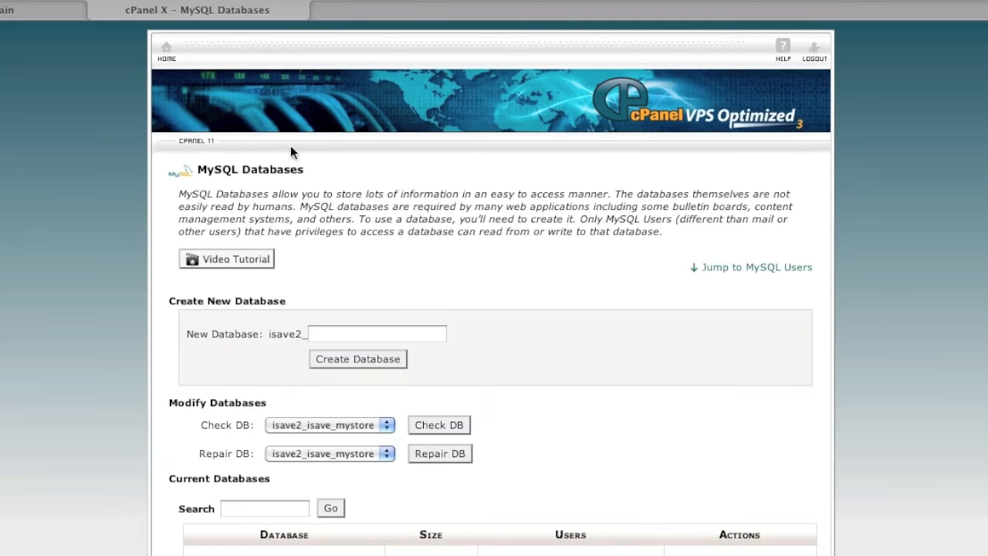
pyautogui.click(168, 51)
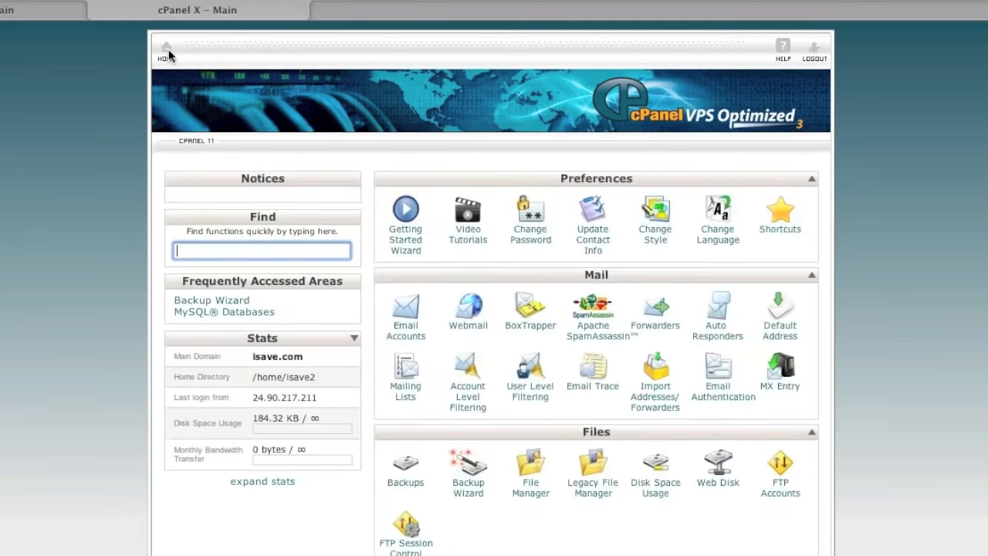
# Open File Manager on /home/isave2 with Show Hidden Files (dotfiles) enabled
pyautogui.scroll(-1, 509, 348)
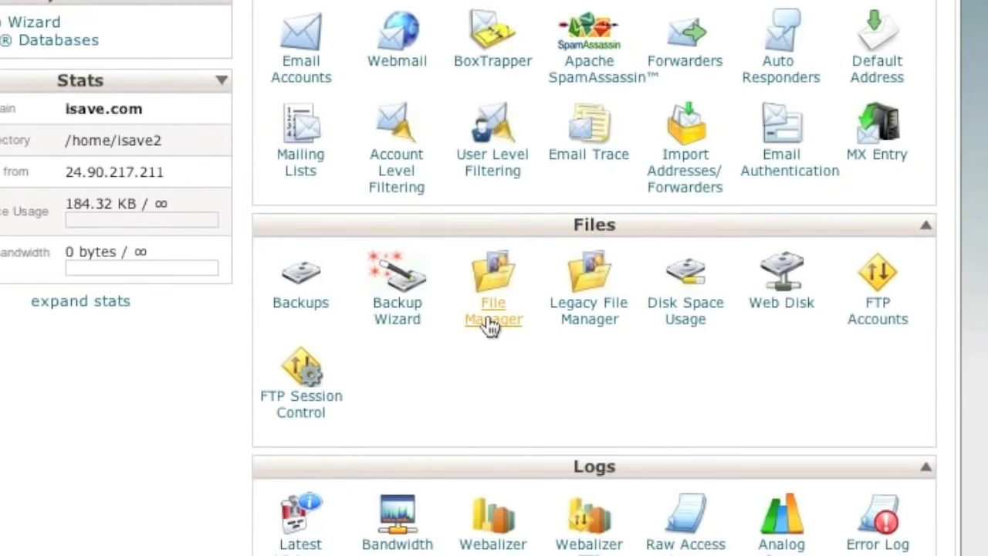
pyautogui.click(491, 326)
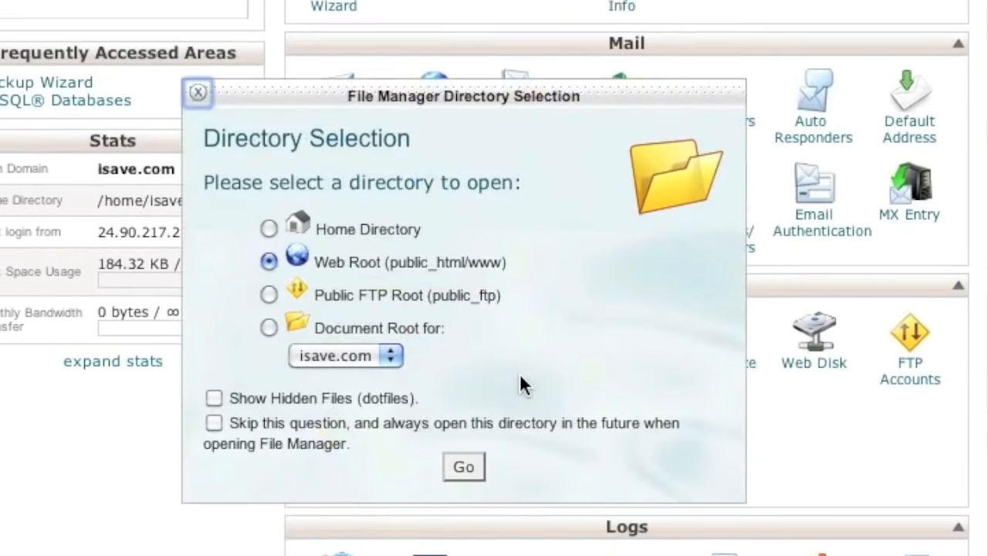
pyautogui.click(267, 226)
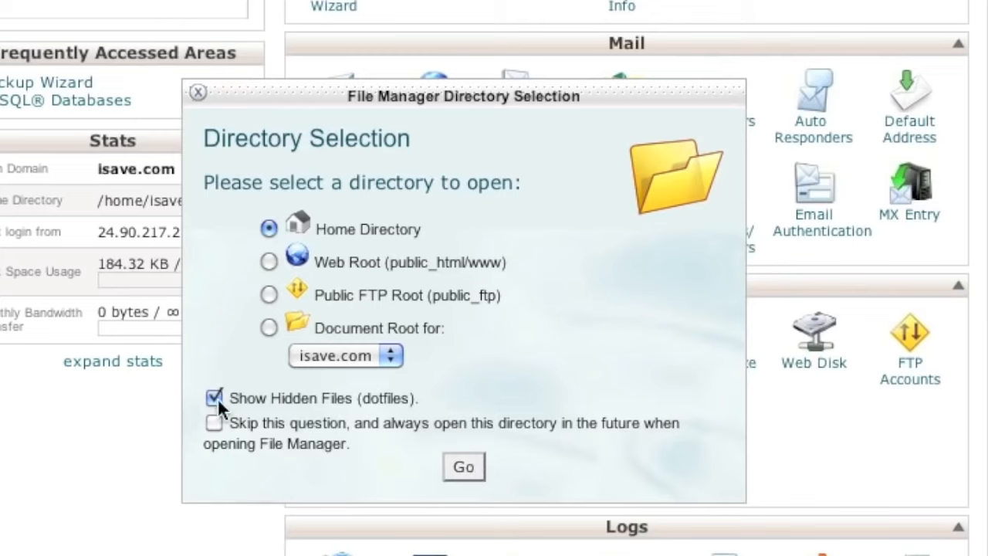
pyautogui.click(463, 469)
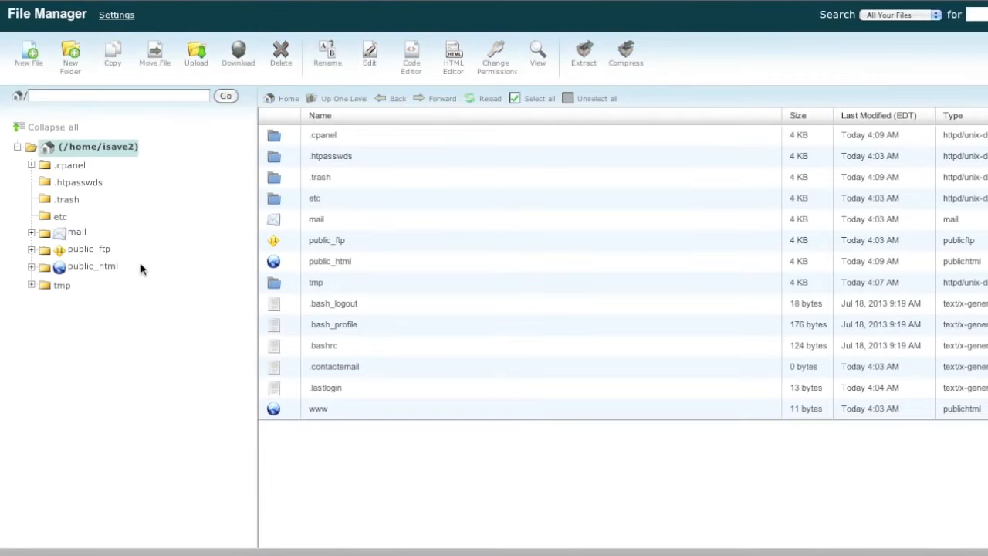
# Navigate File Manager into the public_html folder, which holds only cgi-bin and .htaccess
pyautogui.click(112, 267)
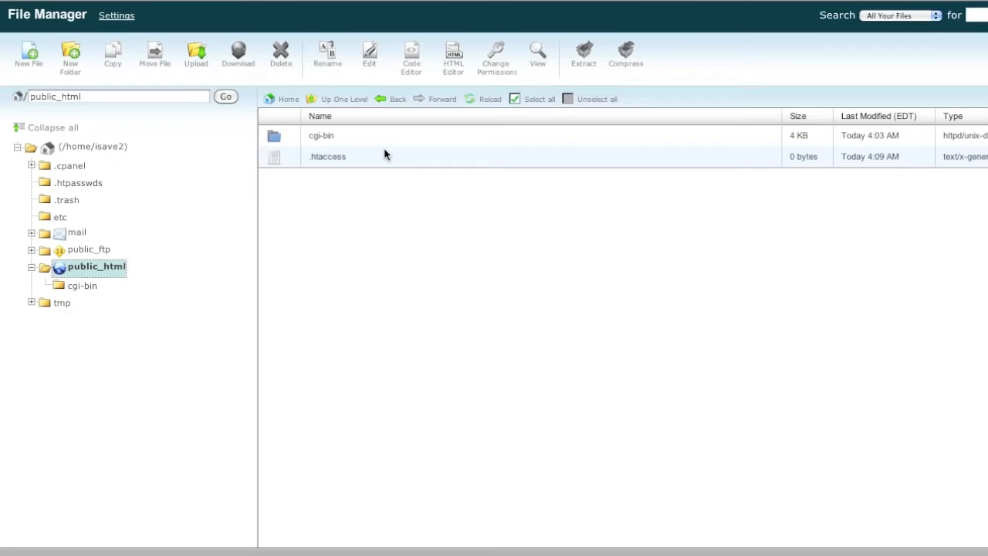
pyautogui.click(87, 146)
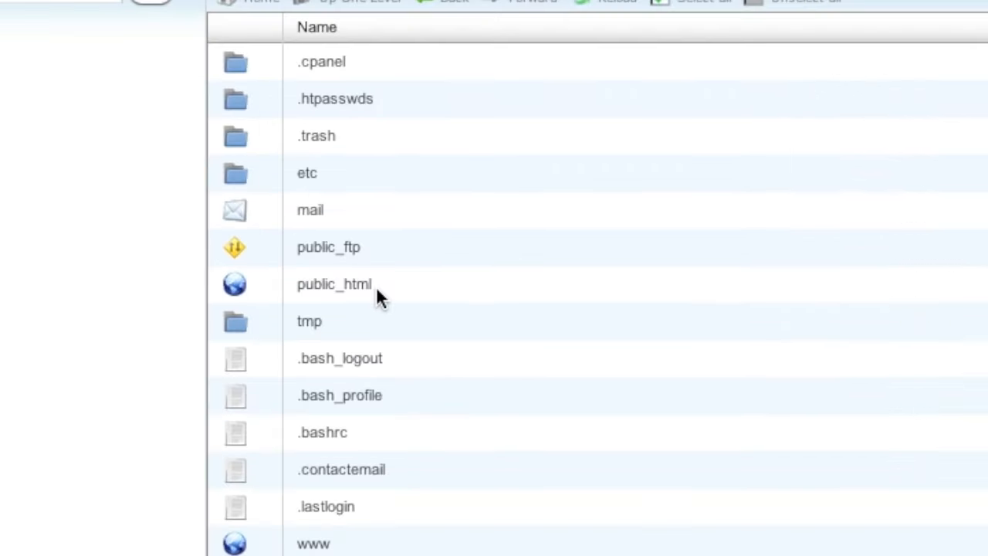
pyautogui.doubleClick(376, 286)
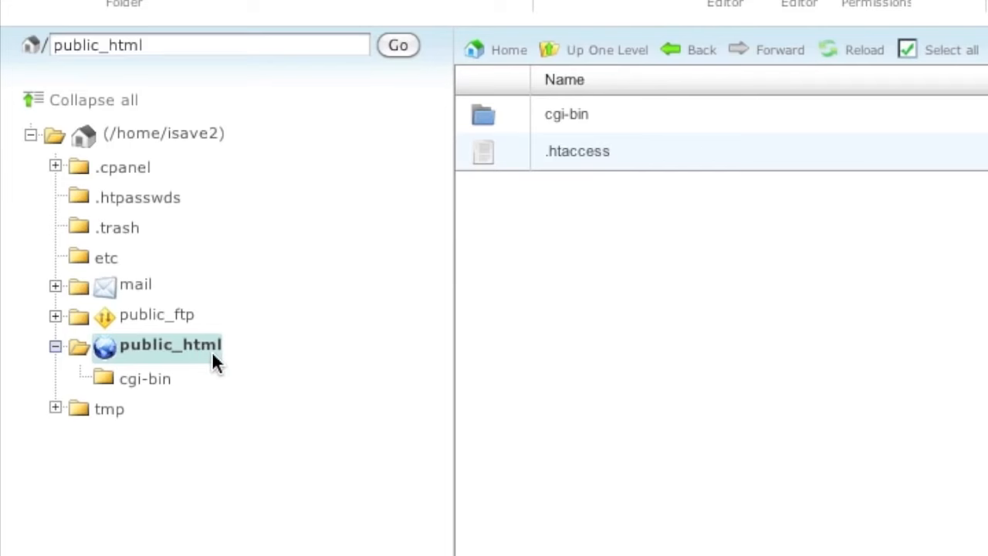
pyautogui.click(202, 139)
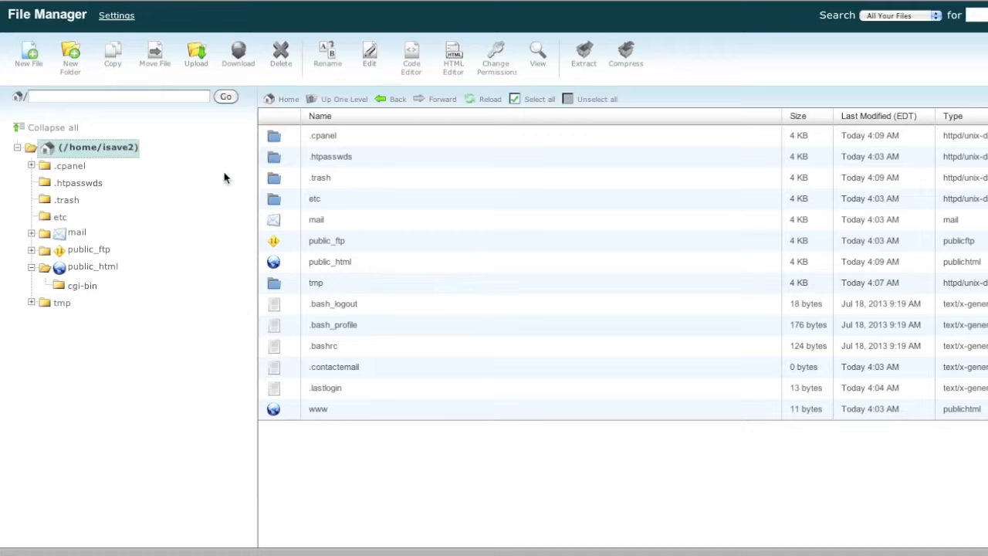
pyautogui.doubleClick(373, 265)
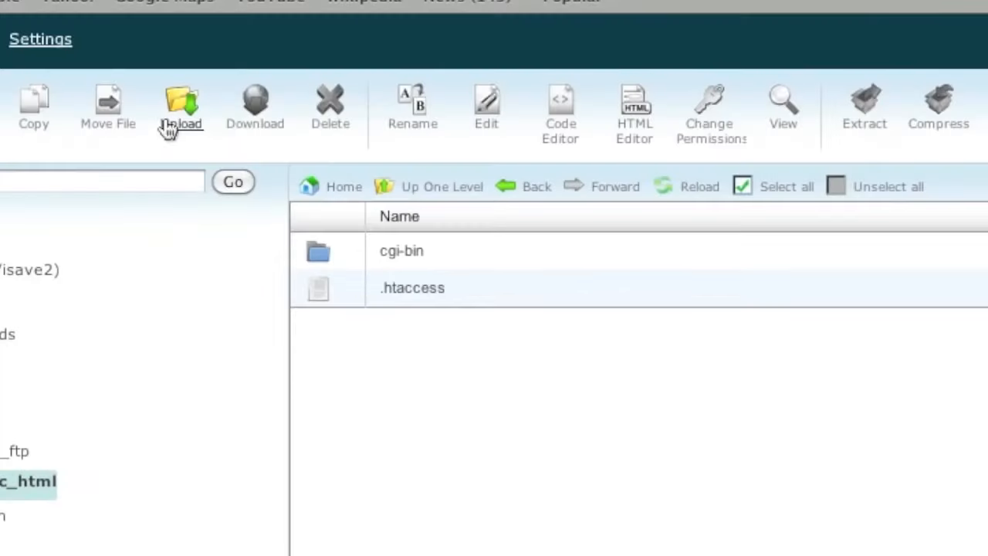
# Upload public_html.zip from Downloads into public_html
pyautogui.click(170, 130)
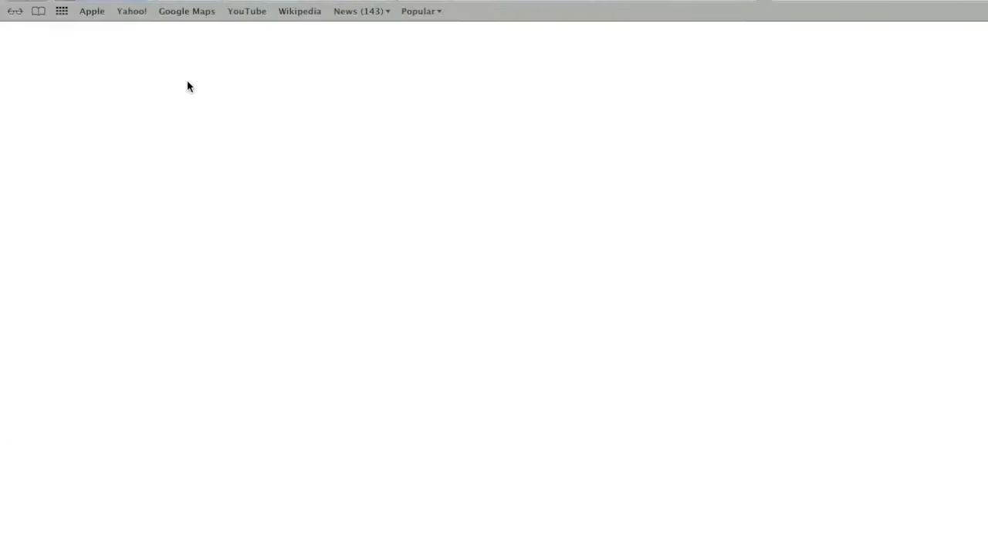
pyautogui.click(50, 106)
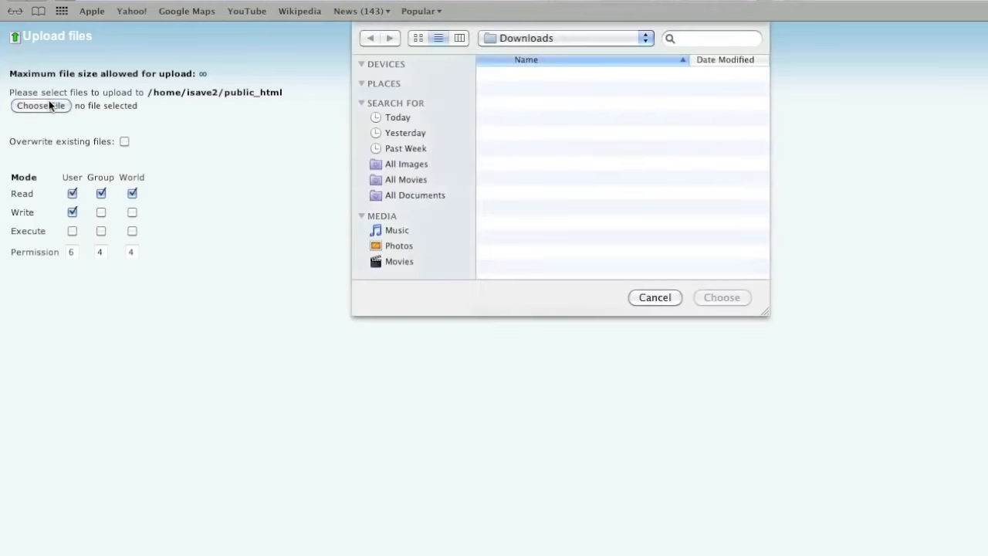
pyautogui.click(616, 191)
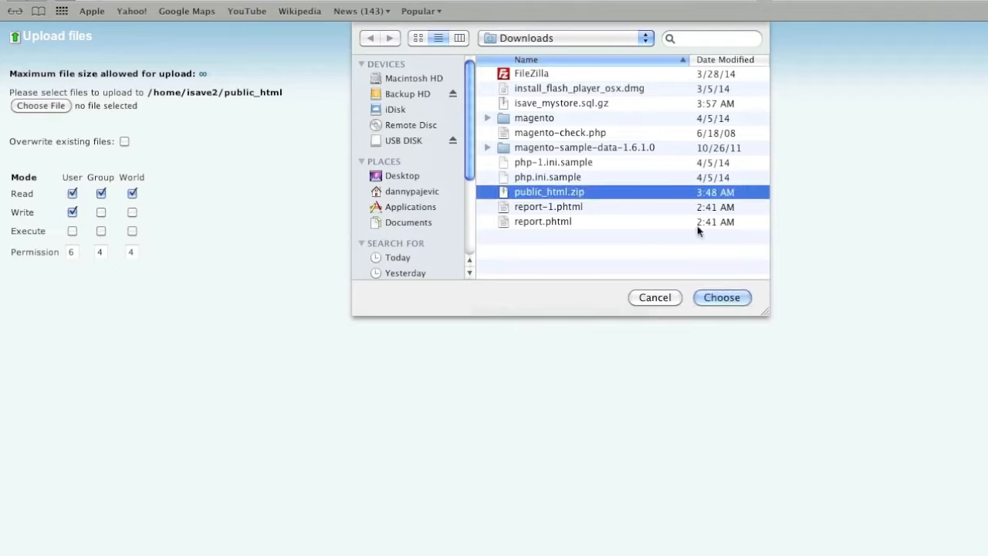
pyautogui.click(719, 298)
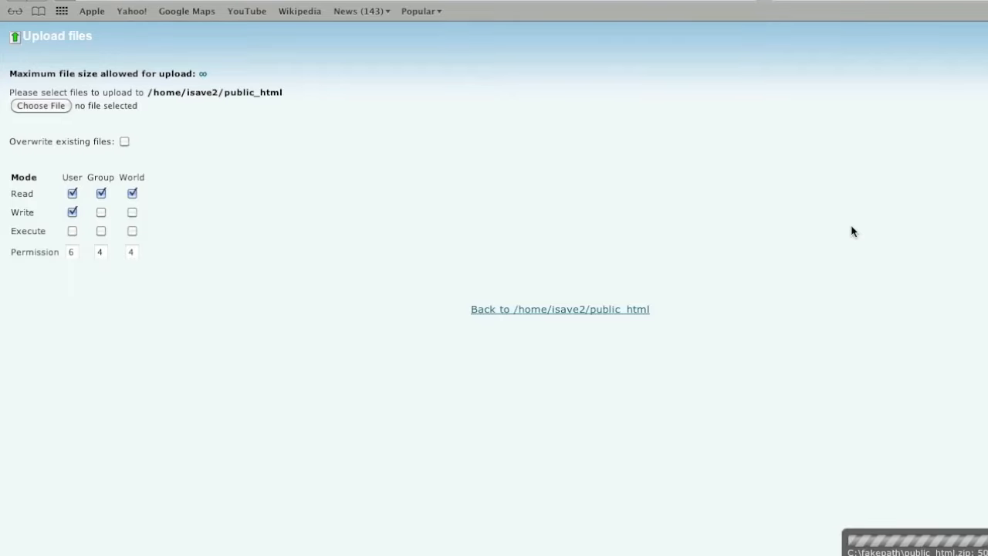
# Extract public_html.zip into /public_html and dismiss the extraction results
pyautogui.click(539, 310)
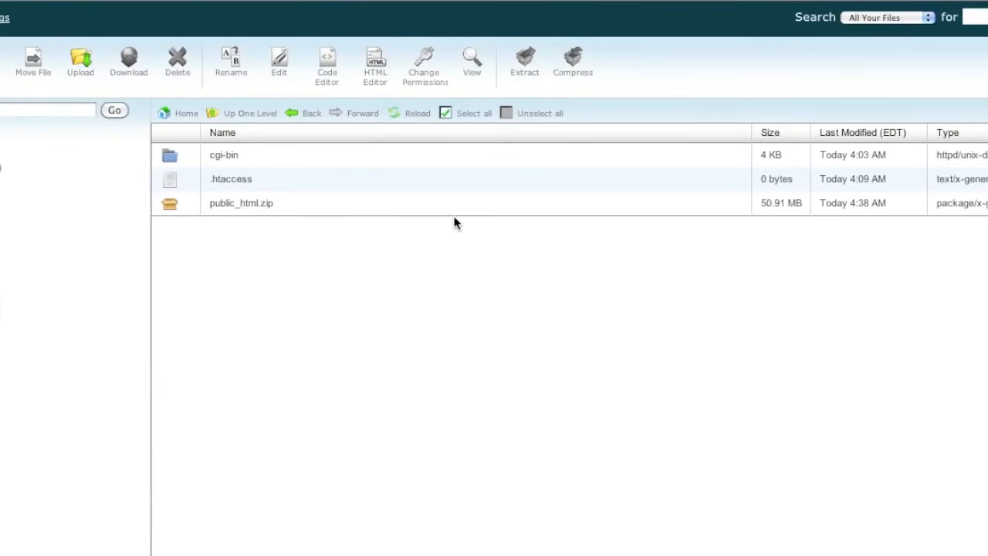
pyautogui.click(451, 205)
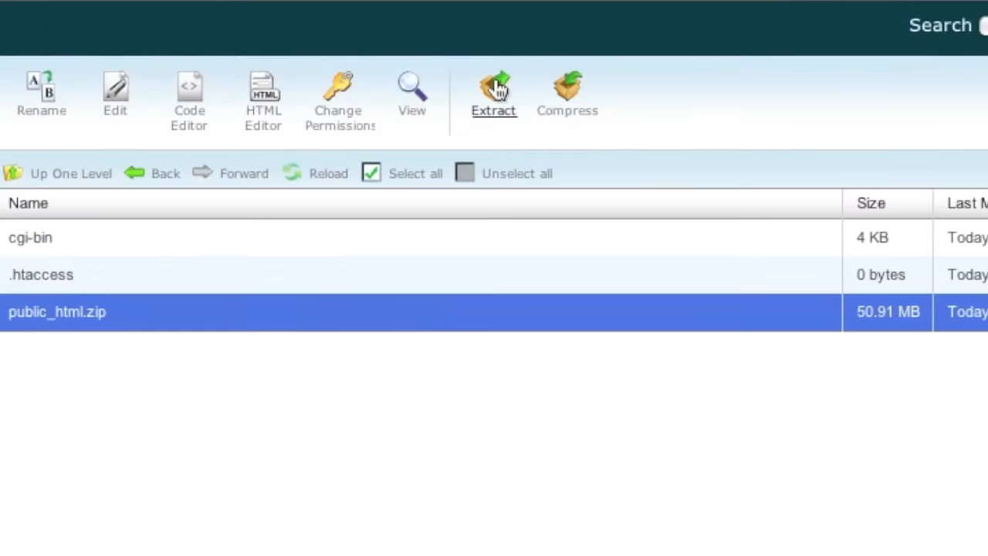
pyautogui.click(498, 89)
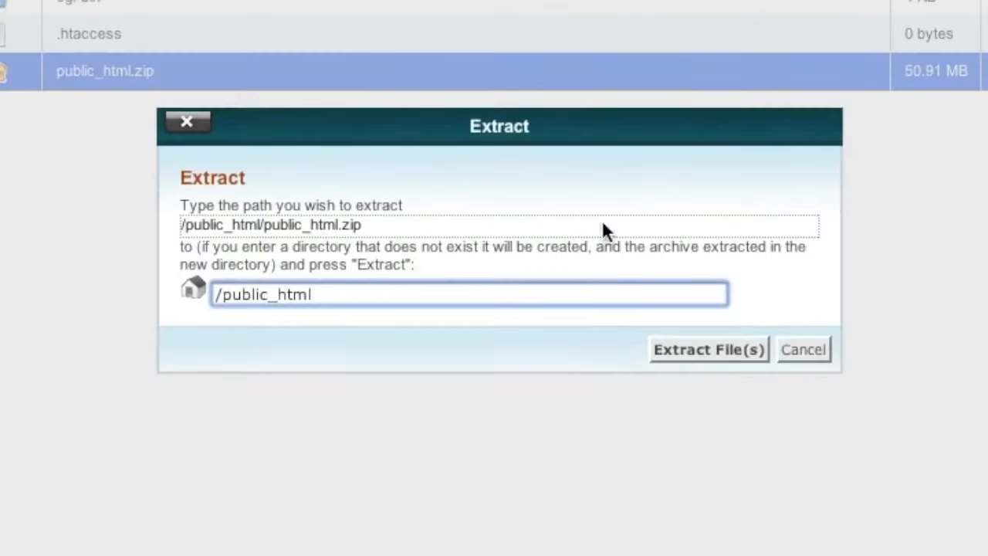
pyautogui.click(727, 358)
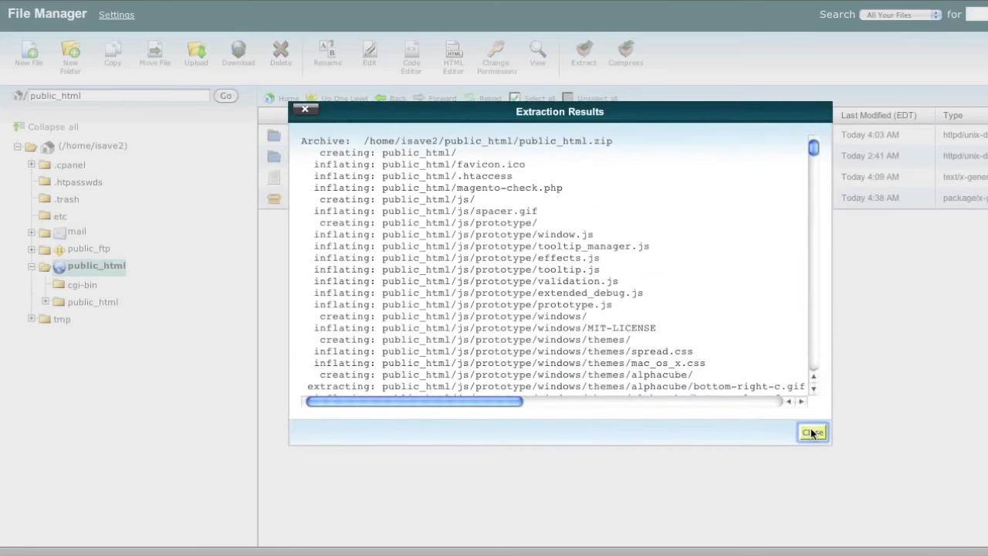
pyautogui.click(811, 432)
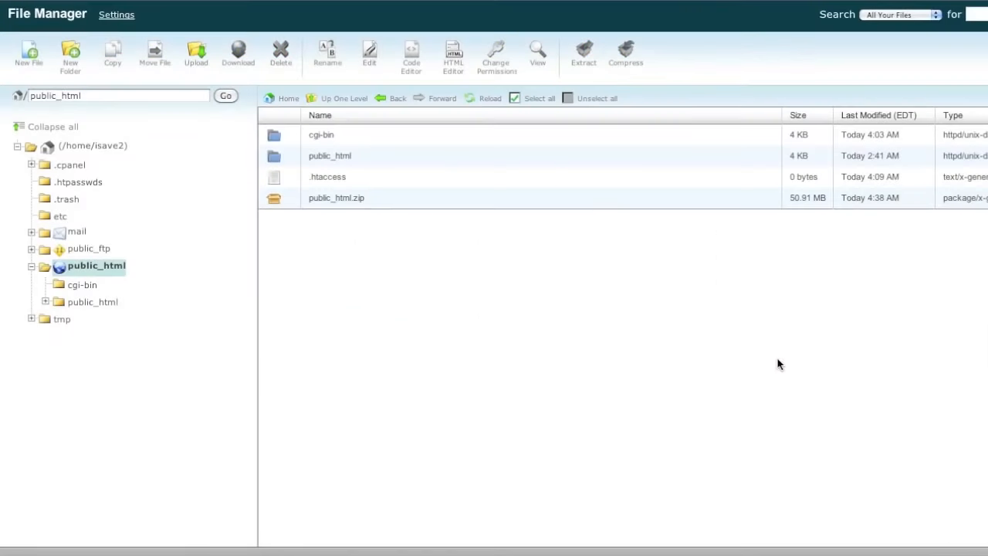
# Delete the uploaded public_html.zip archive
pyautogui.click(443, 202)
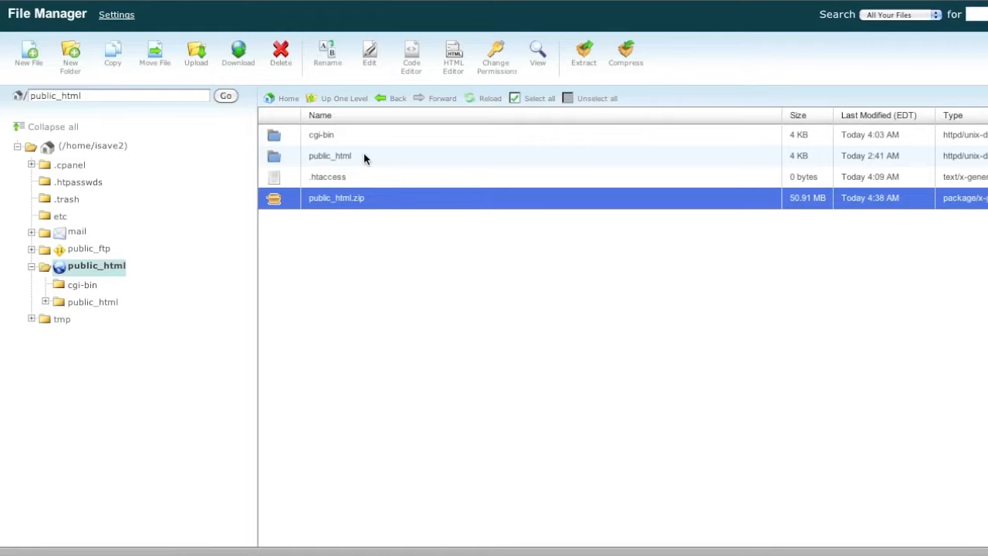
pyautogui.click(280, 54)
pyautogui.click(655, 320)
# Open the nested public_html folder and select everything from app through RELEASE_NOTES.txt
pyautogui.click(412, 156)
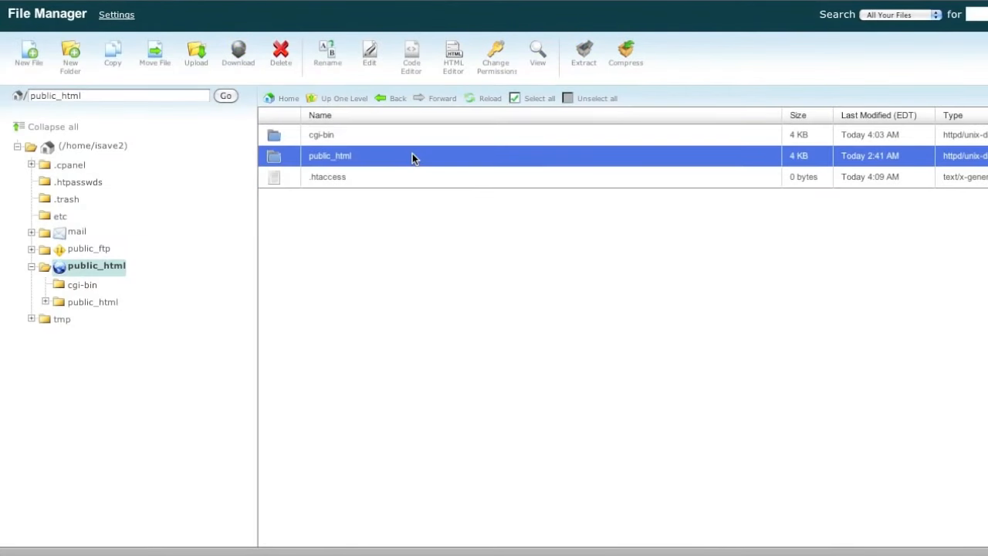
pyautogui.click(412, 157)
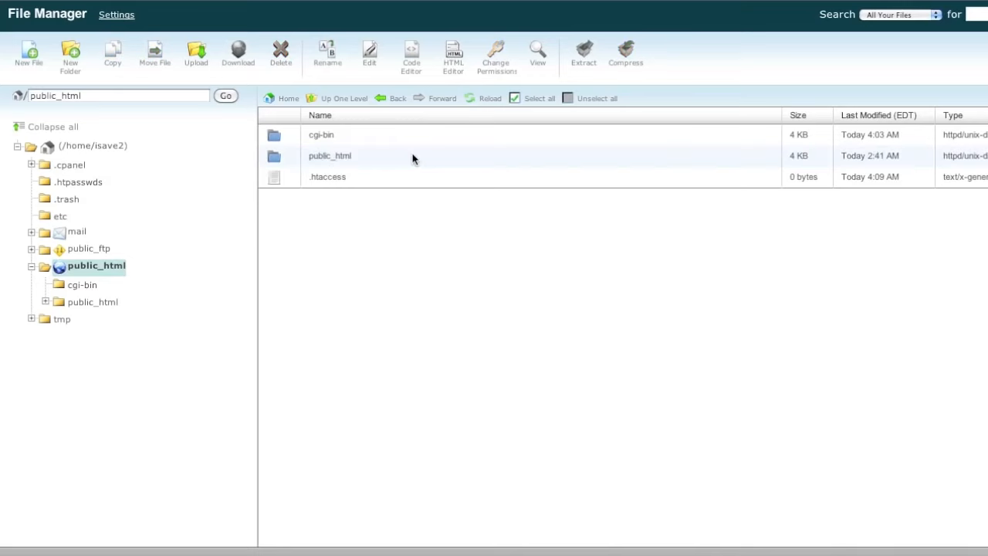
pyautogui.doubleClick(412, 156)
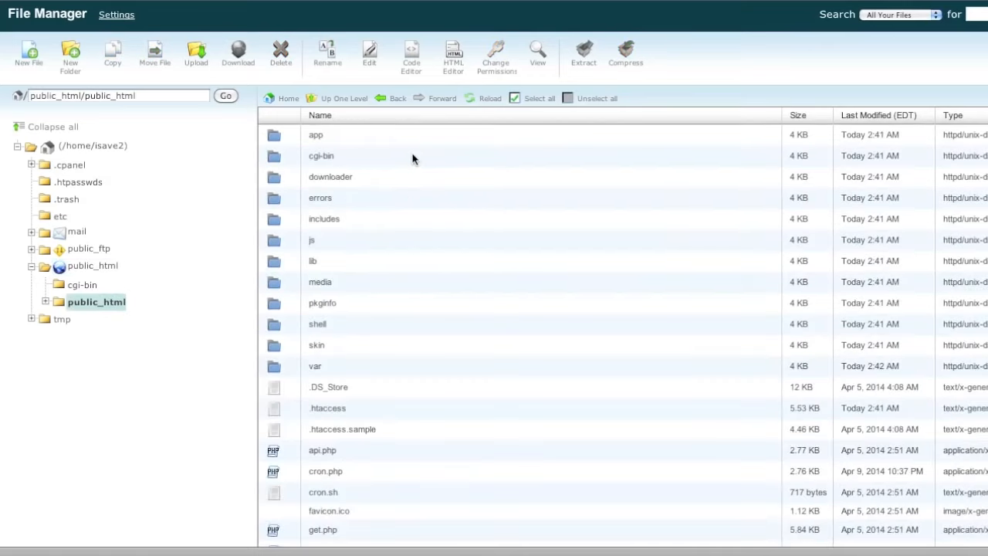
pyautogui.click(430, 137)
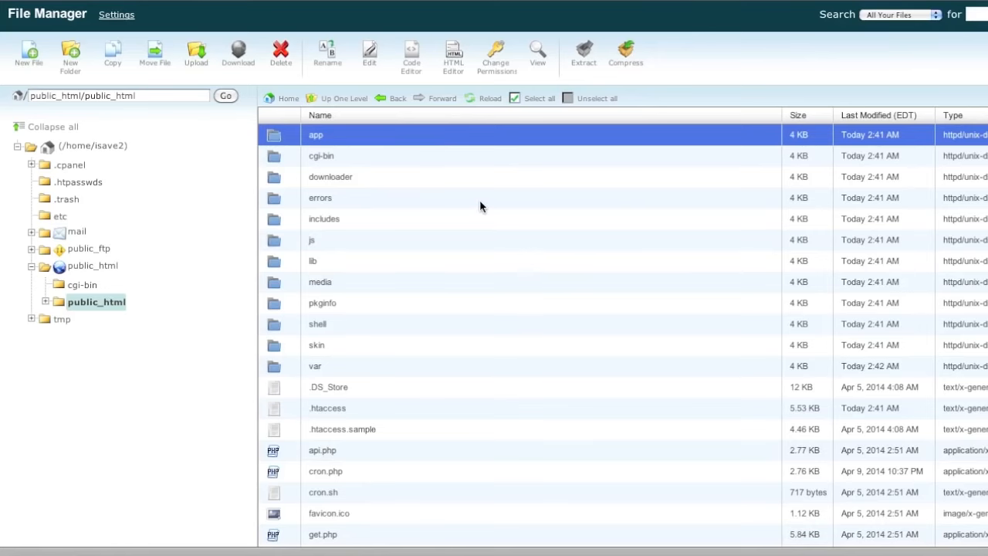
pyautogui.scroll(-3, 481, 206)
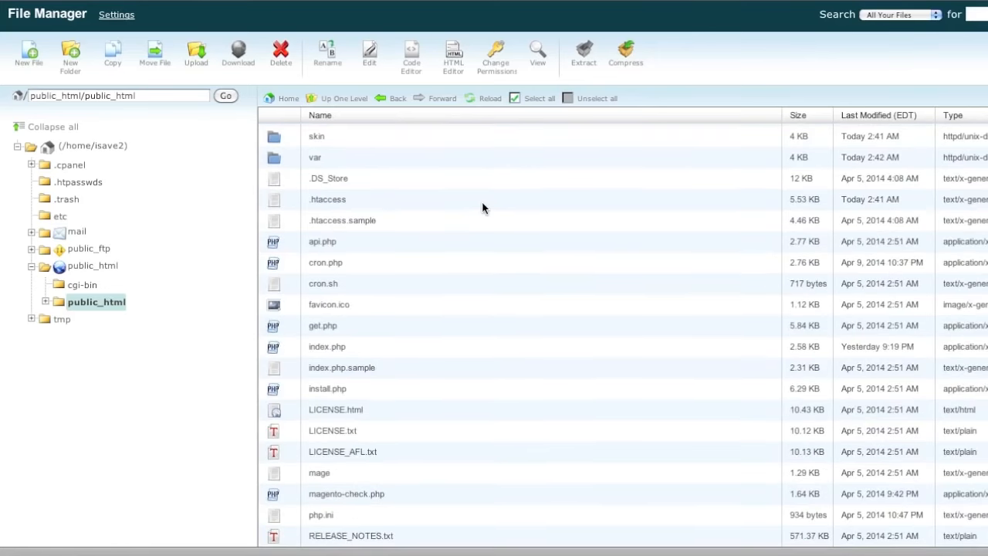
pyautogui.keyDown('shift'); pyautogui.click(394, 536); pyautogui.keyUp('shift')
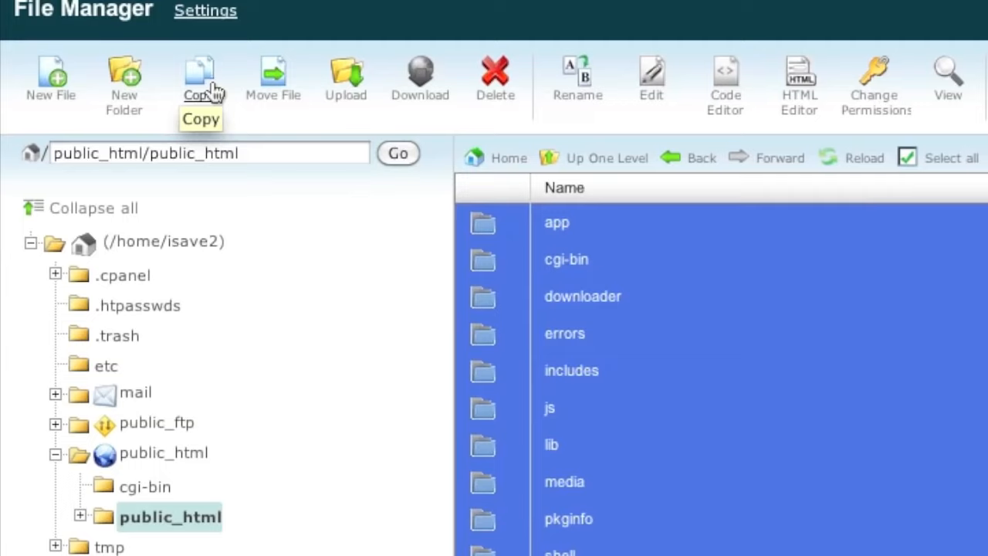
# Move the selected Magento files to /public_html, trimming the duplicated path segment from the destination
pyautogui.click(272, 91)
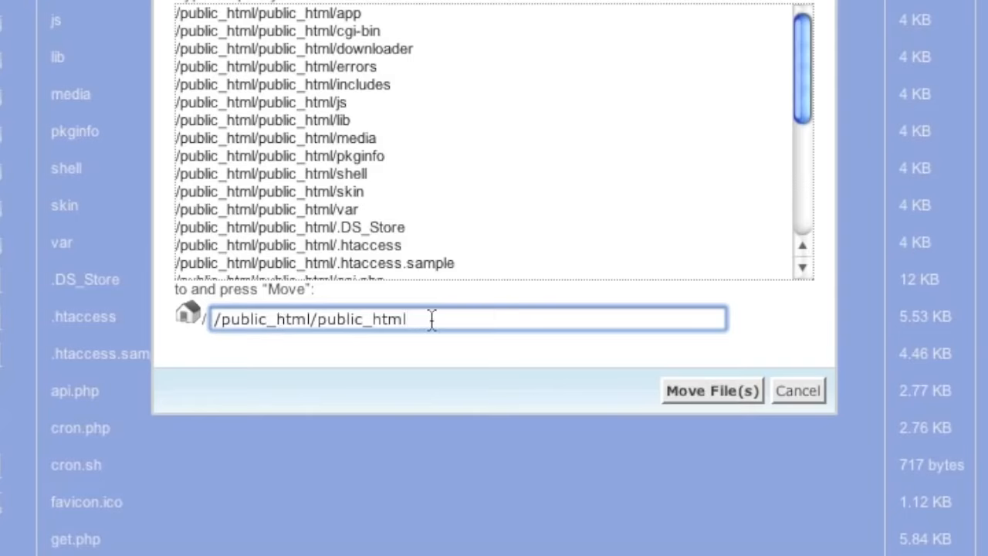
pyautogui.click(213, 320)
pyautogui.moveTo(222, 323); pyautogui.dragTo(311, 326)
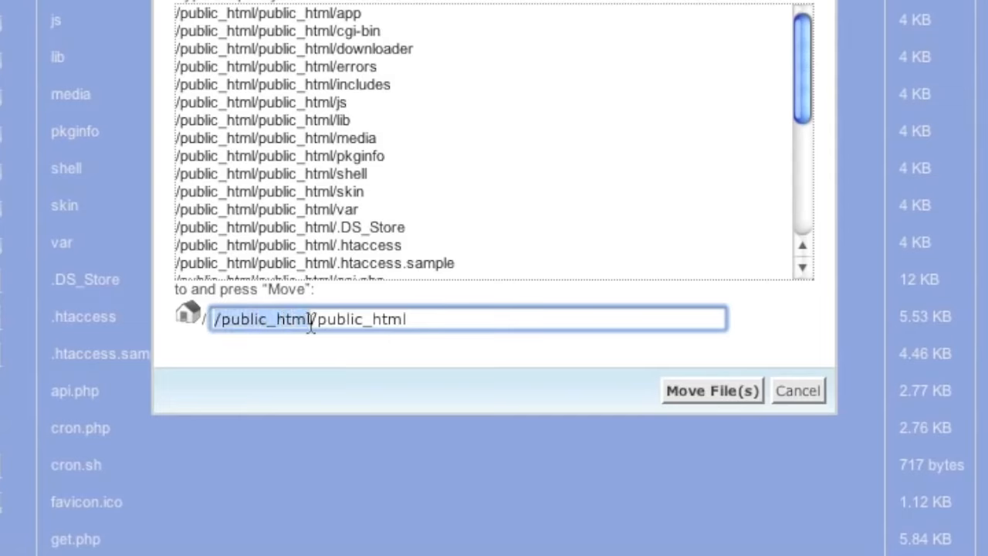
pyautogui.click(423, 321)
pyautogui.moveTo(424, 321); pyautogui.dragTo(312, 325)
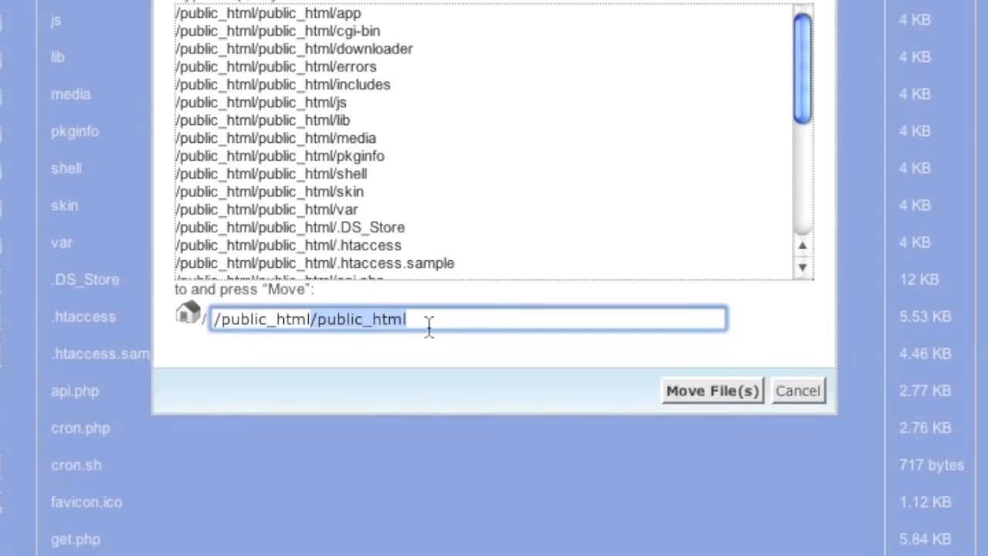
pyautogui.press('BackSpace')
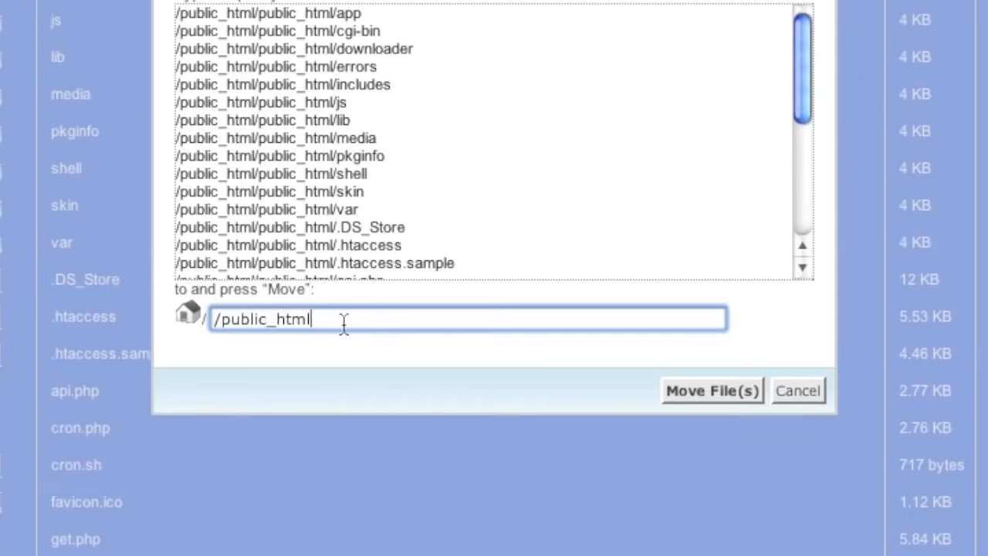
pyautogui.click(699, 390)
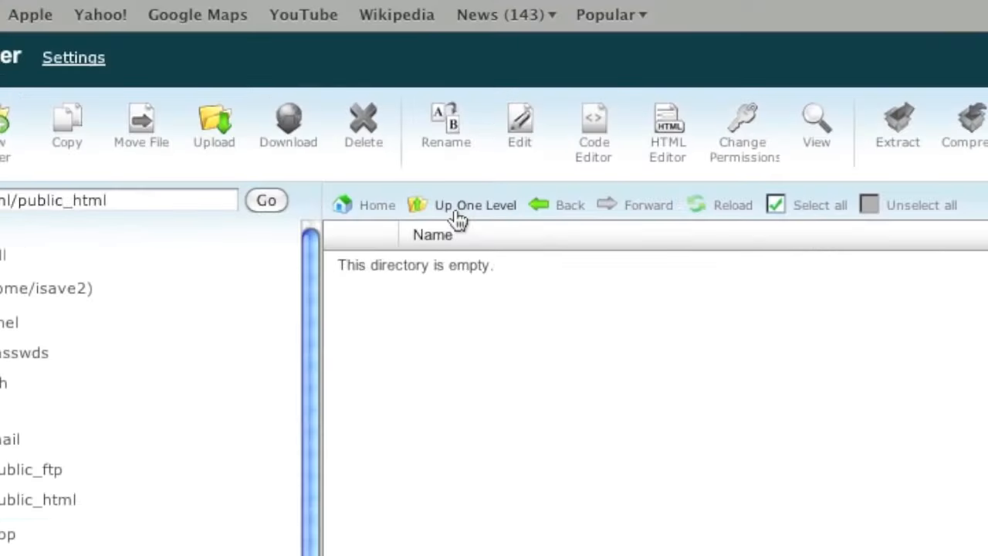
# Check /public_html for the moved Magento files and select the leftover nested public_html folder
pyautogui.click(240, 124)
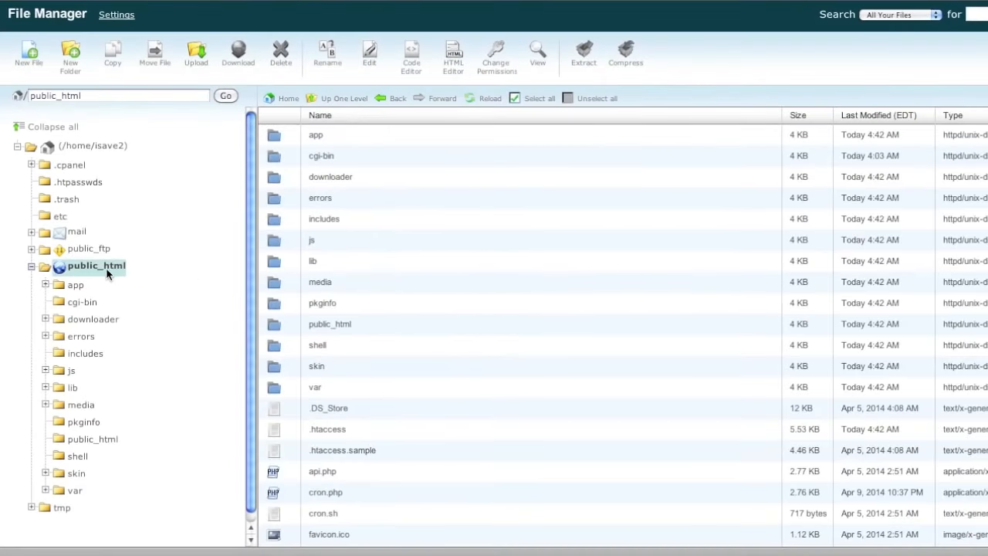
pyautogui.scroll(-3, 360, 263)
pyautogui.scroll(3, 360, 262)
pyautogui.click(368, 326)
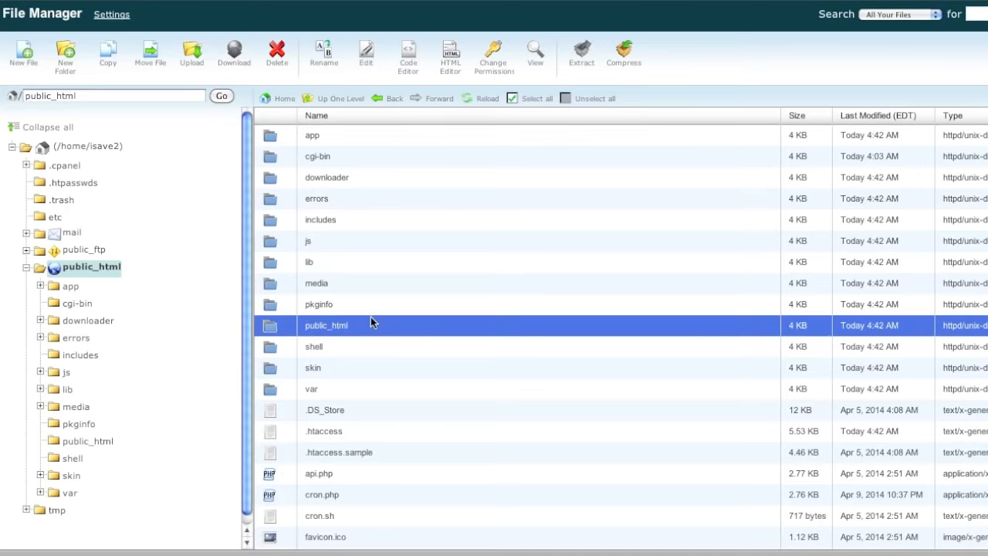
# Delete the nested public_html folder, then open the app folder
pyautogui.click(277, 50)
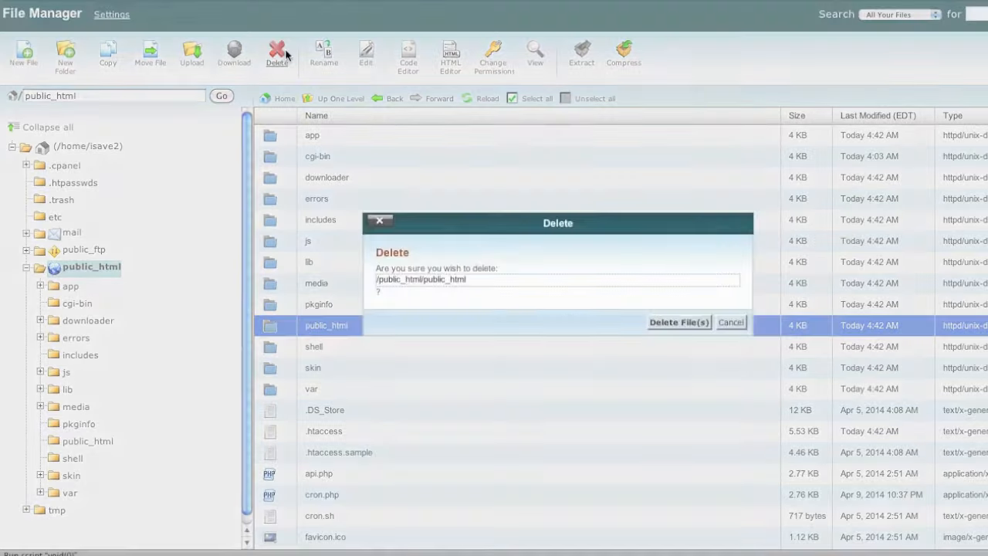
pyautogui.click(686, 321)
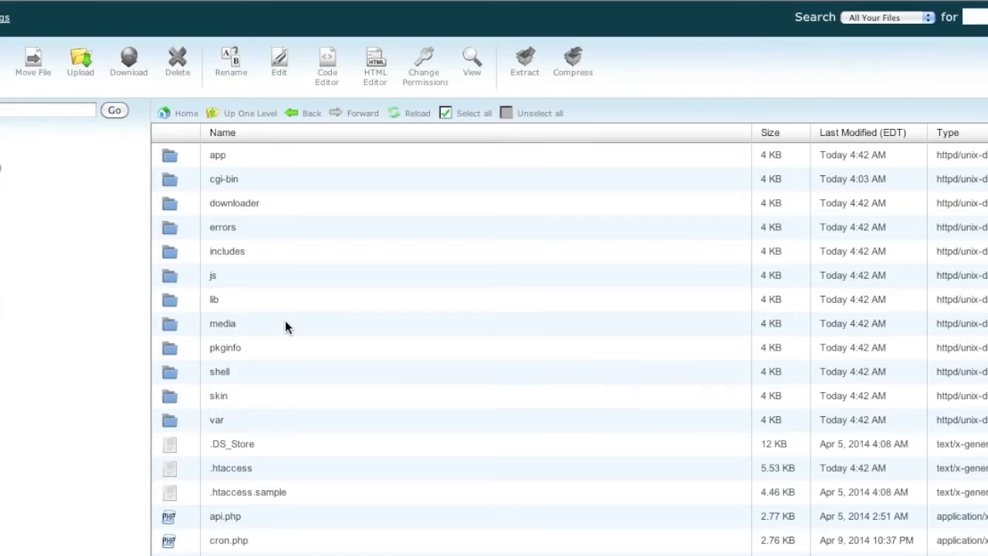
pyautogui.doubleClick(263, 157)
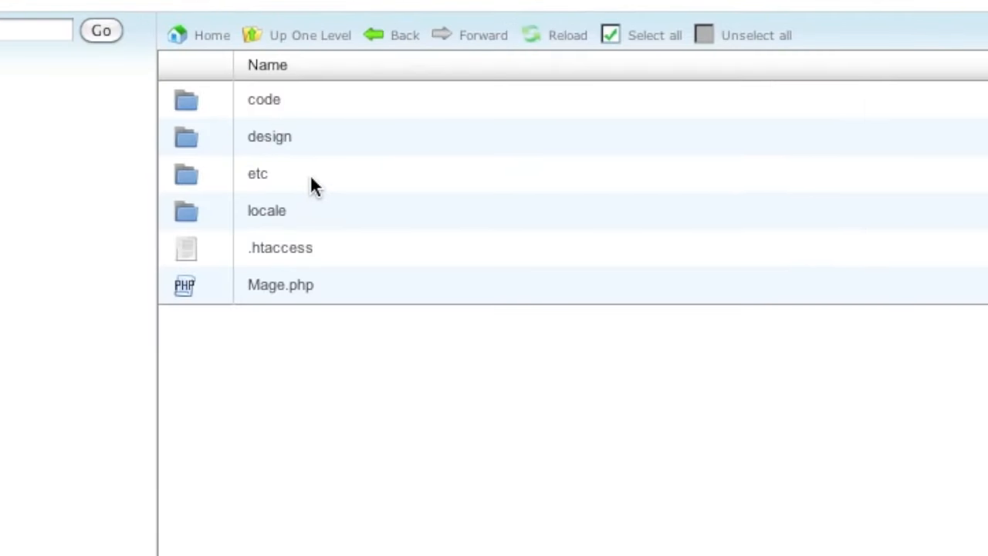
# Open app/etc/local.xml in the utf-8 text editor, then switch to the cPanel main window
pyautogui.doubleClick(315, 187)
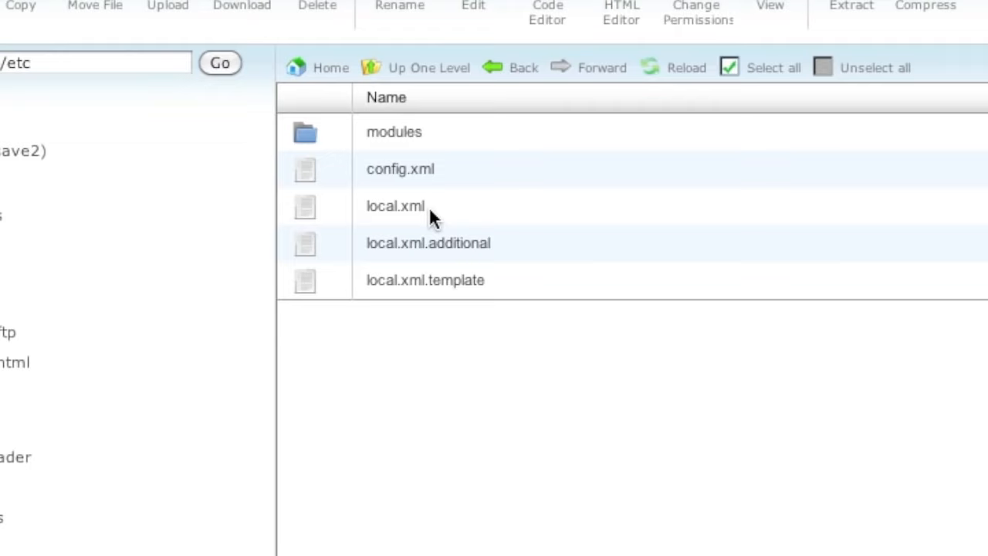
pyautogui.click(481, 205)
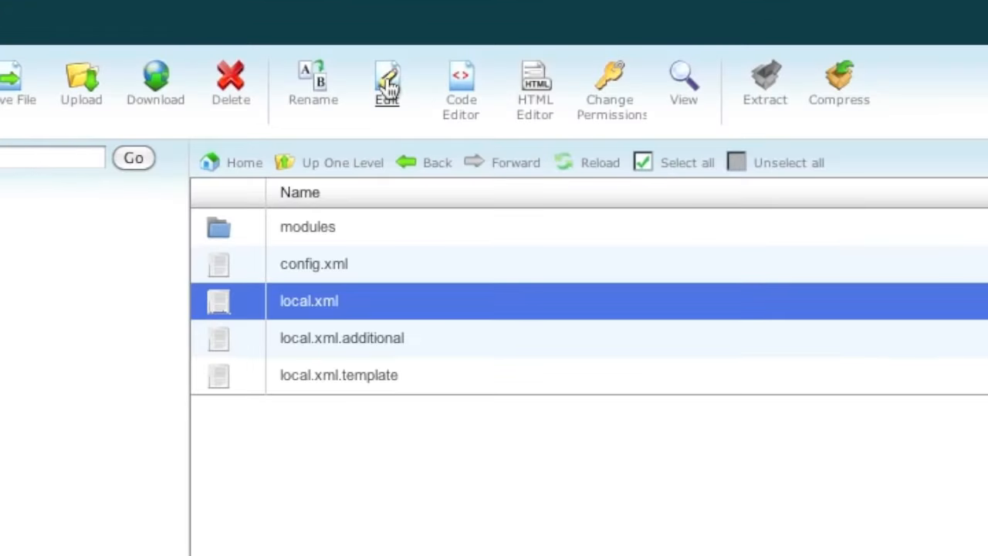
pyautogui.click(388, 87)
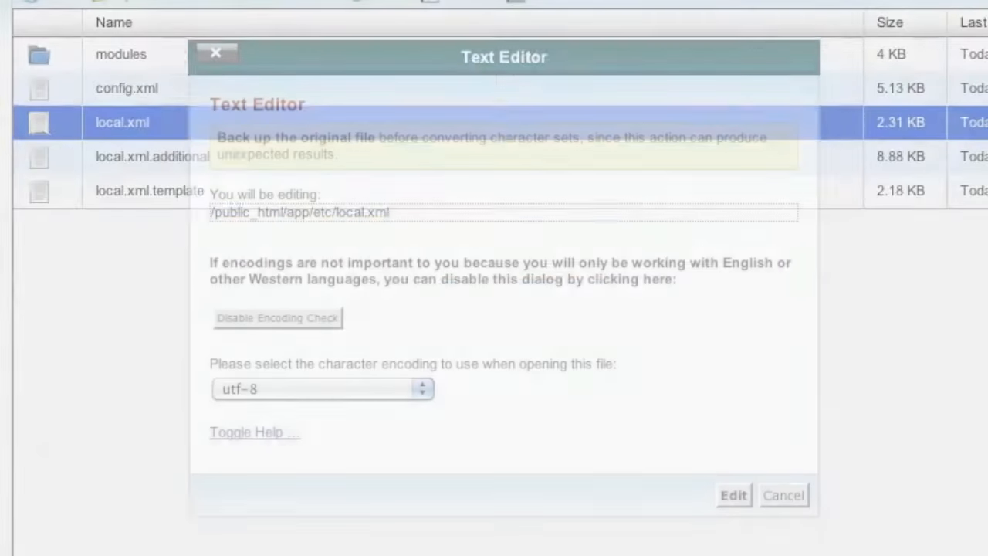
pyautogui.click(738, 496)
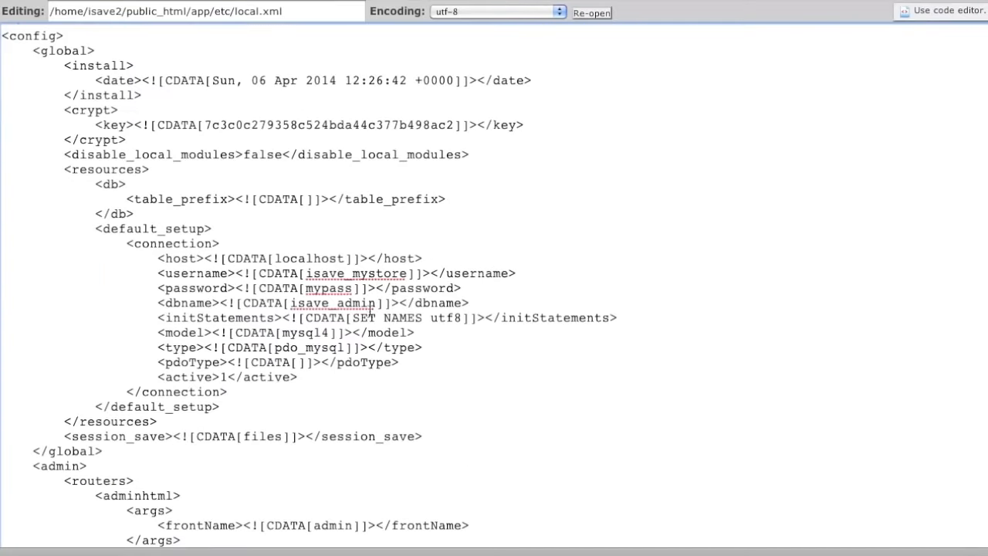
pyautogui.rightClick(271, 553)
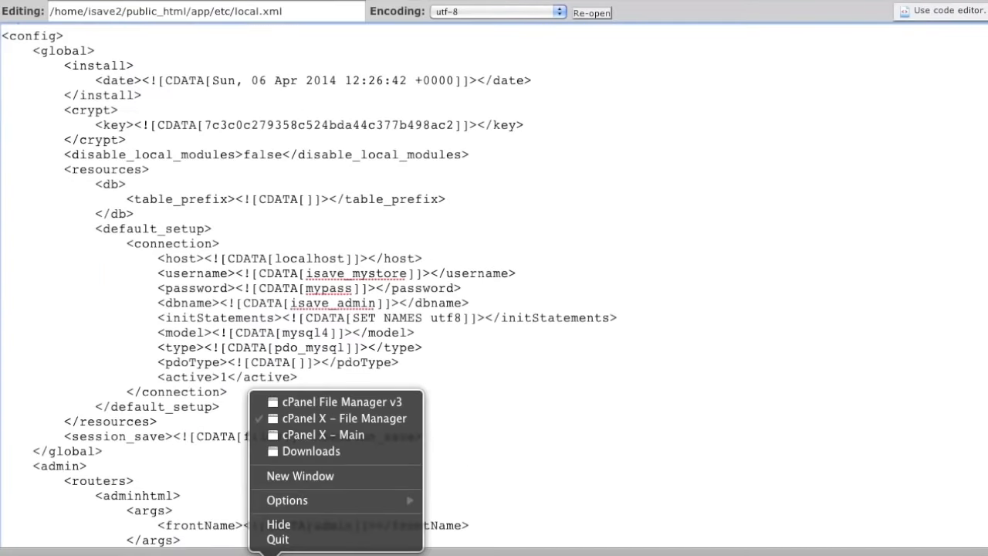
pyautogui.click(331, 435)
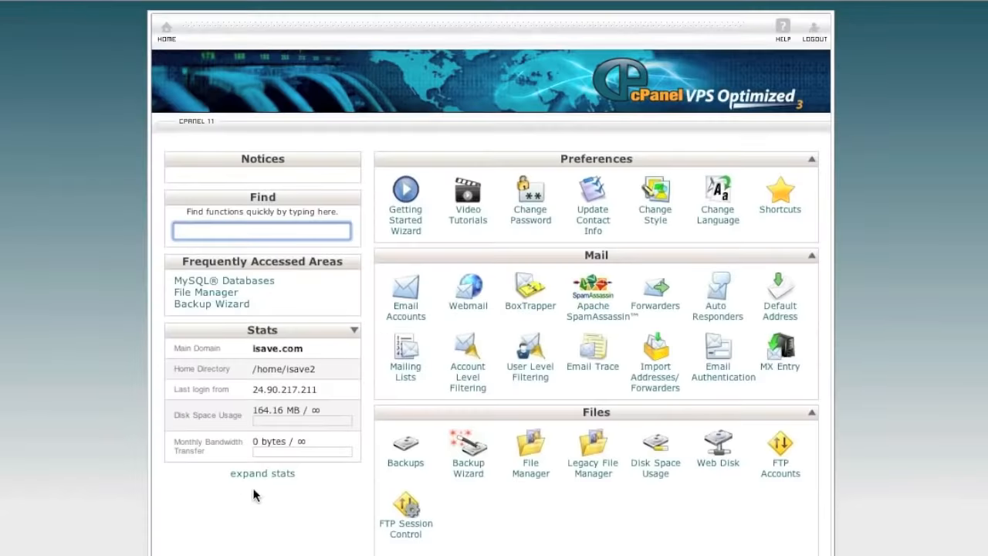
# Replace the dbname in local.xml with the new database name isave2_isave_mystore
pyautogui.scroll(-5, 352, 546)
pyautogui.scroll(-3, 352, 547)
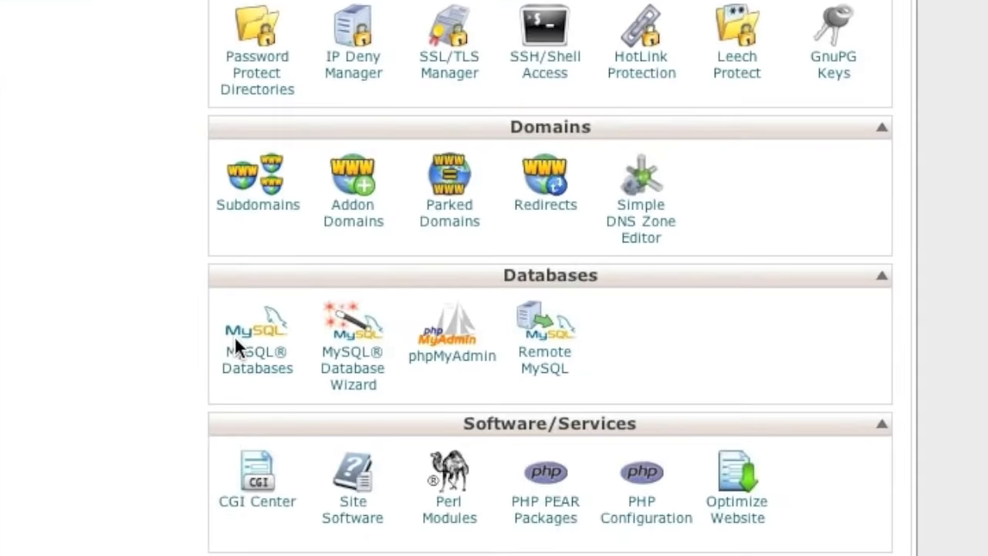
pyautogui.click(236, 340)
pyautogui.moveTo(342, 504); pyautogui.dragTo(228, 505)
pyautogui.press('super+c')
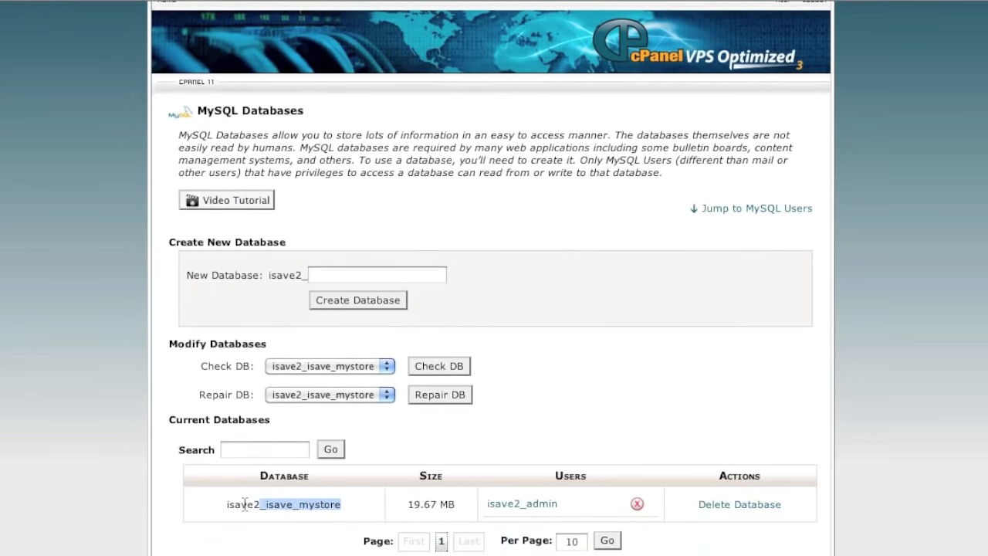
pyautogui.rightClick(257, 553)
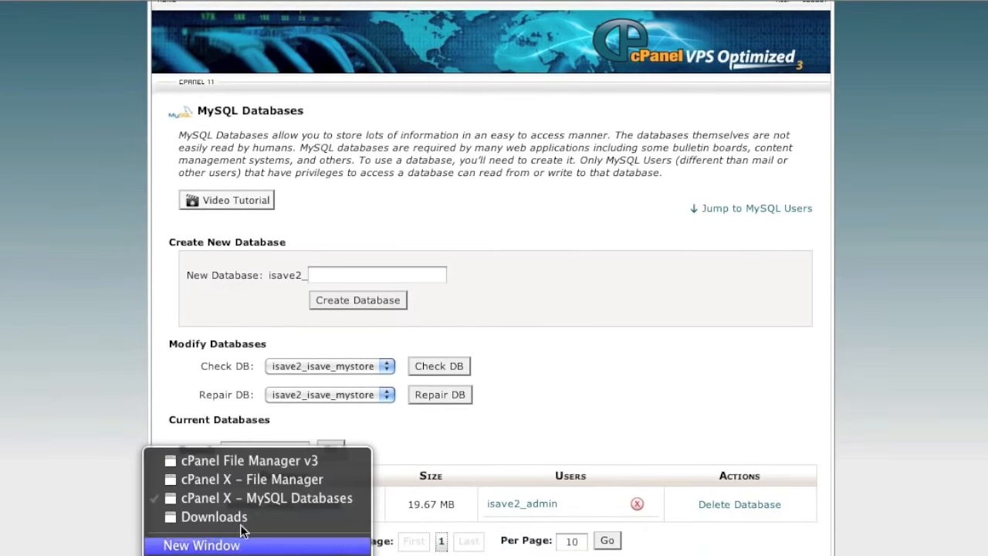
pyautogui.click(259, 480)
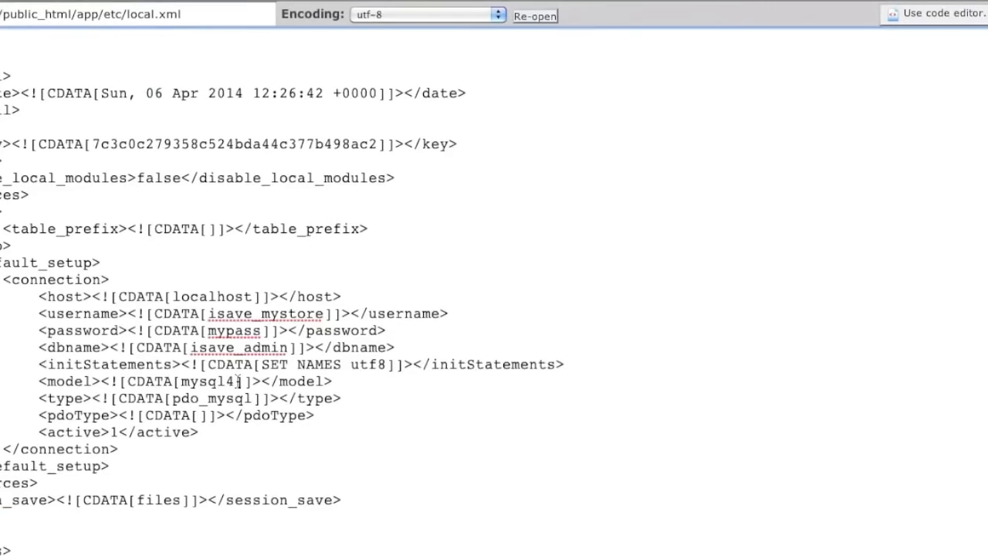
pyautogui.doubleClick(218, 349)
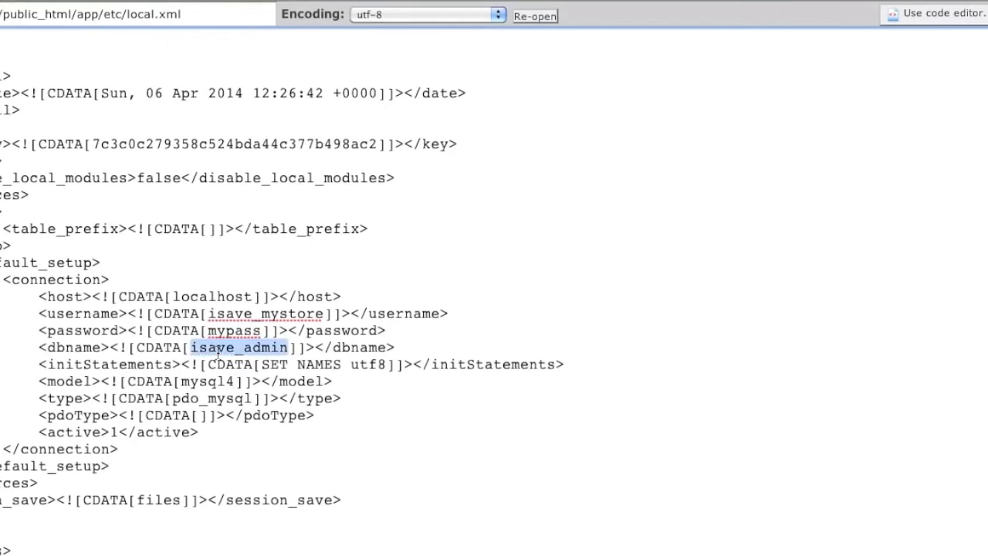
pyautogui.press('super+v')
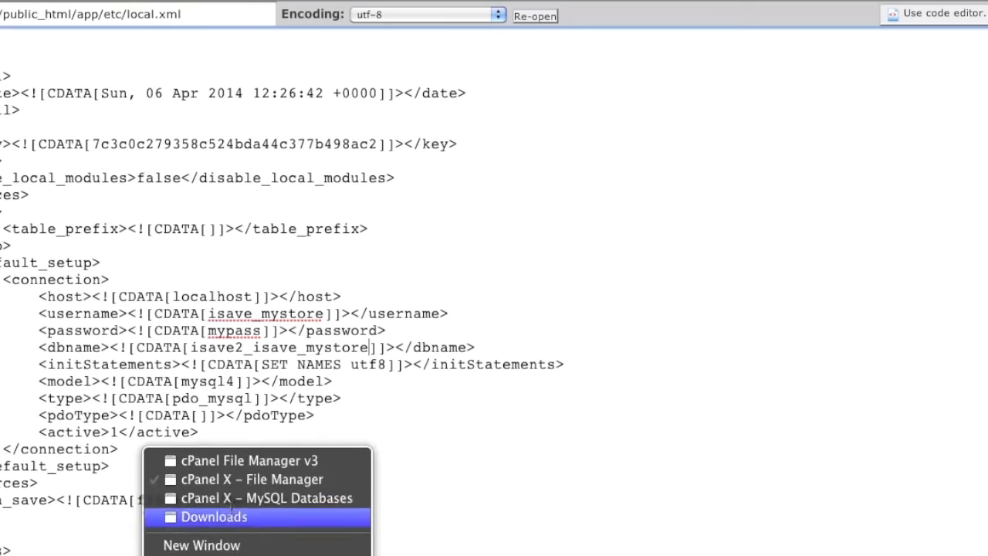
# Replace the username in local.xml with the database user isave2_admin
pyautogui.click(243, 496)
pyautogui.scroll(-10, 278, 508)
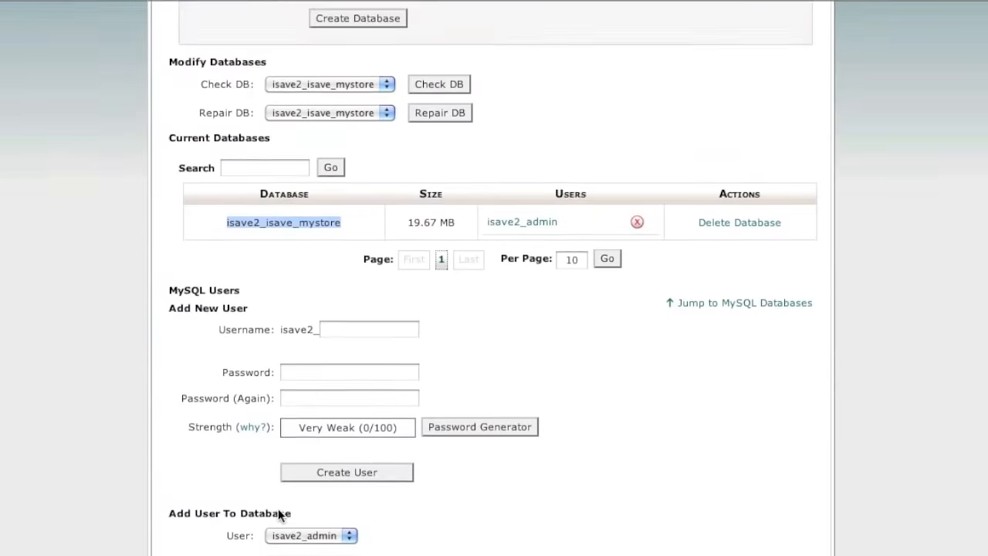
pyautogui.moveTo(455, 468); pyautogui.dragTo(359, 472)
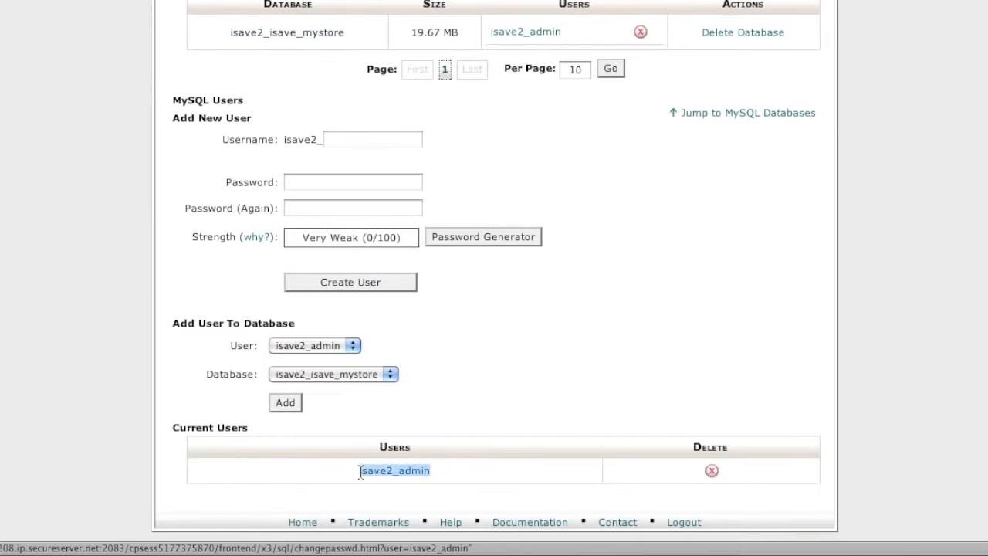
pyautogui.press('super+c')
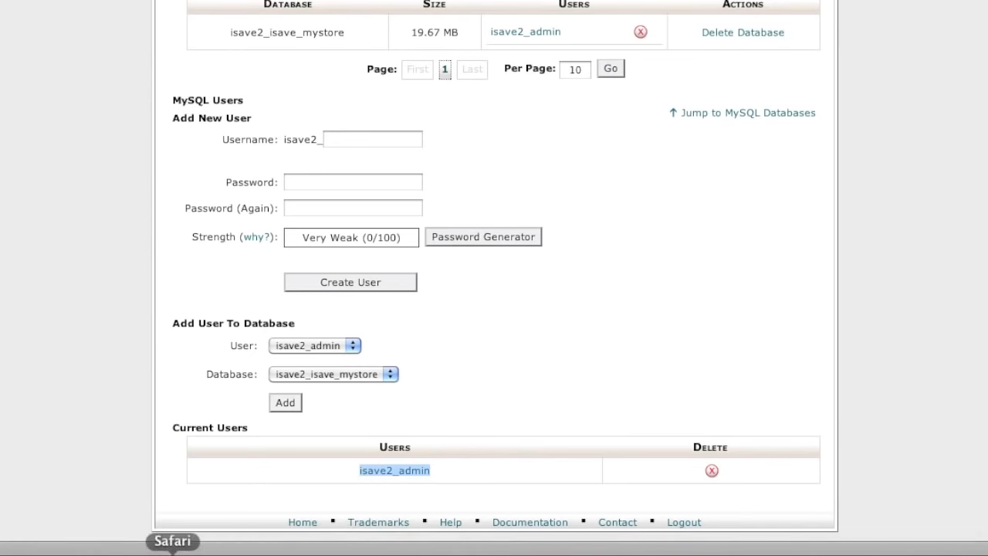
pyautogui.rightClick(178, 553)
pyautogui.click(266, 481)
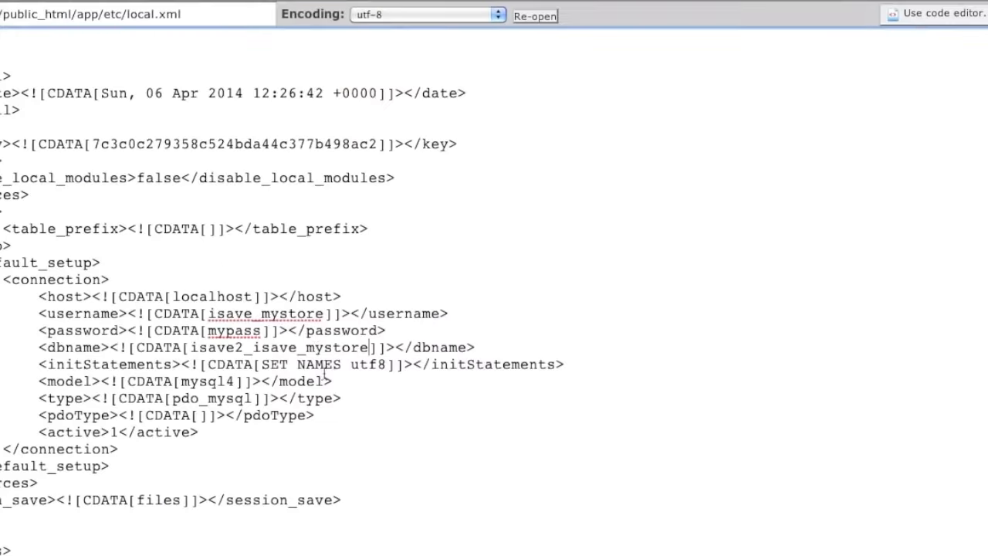
pyautogui.doubleClick(229, 313)
pyautogui.press('super+v')
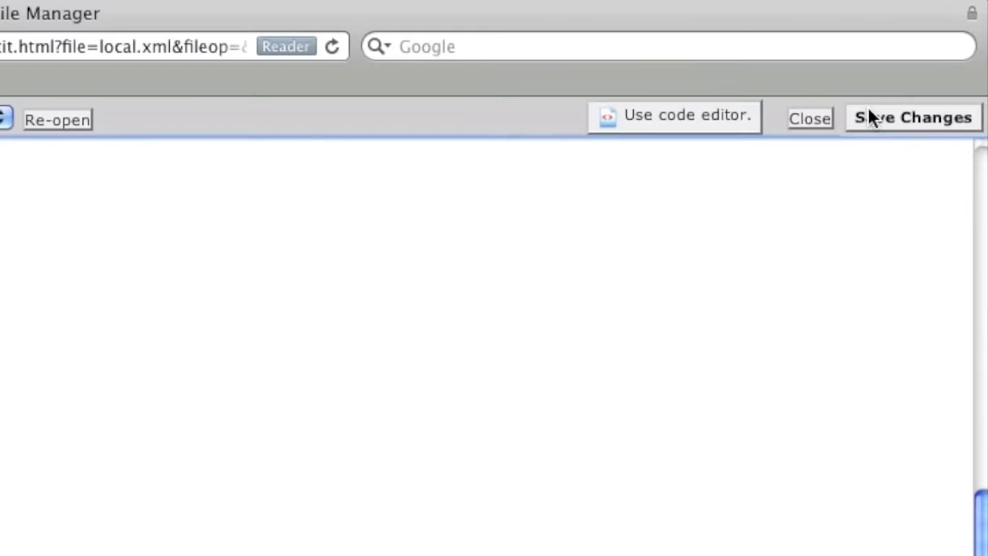
# Save local.xml and close the editor window
pyautogui.click(870, 115)
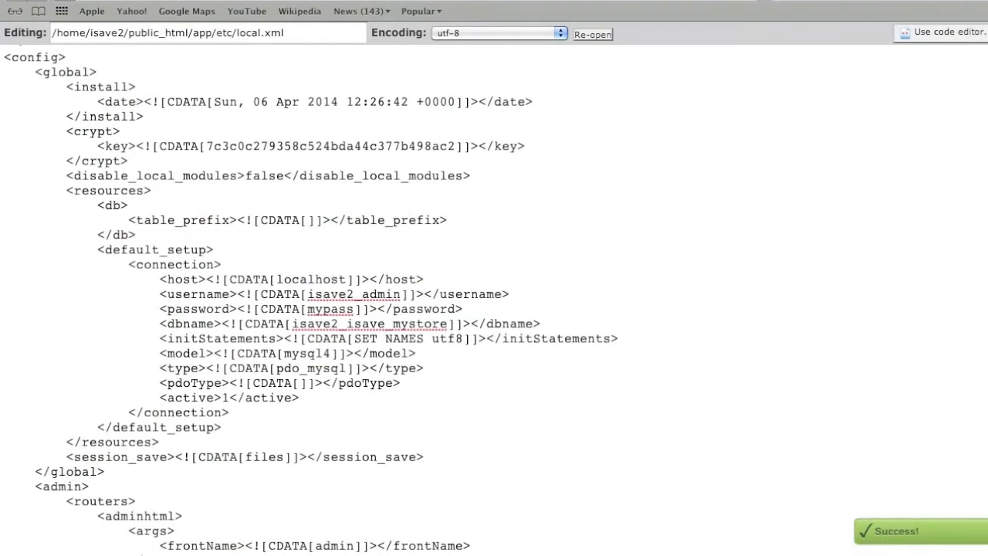
pyautogui.press('super+w')
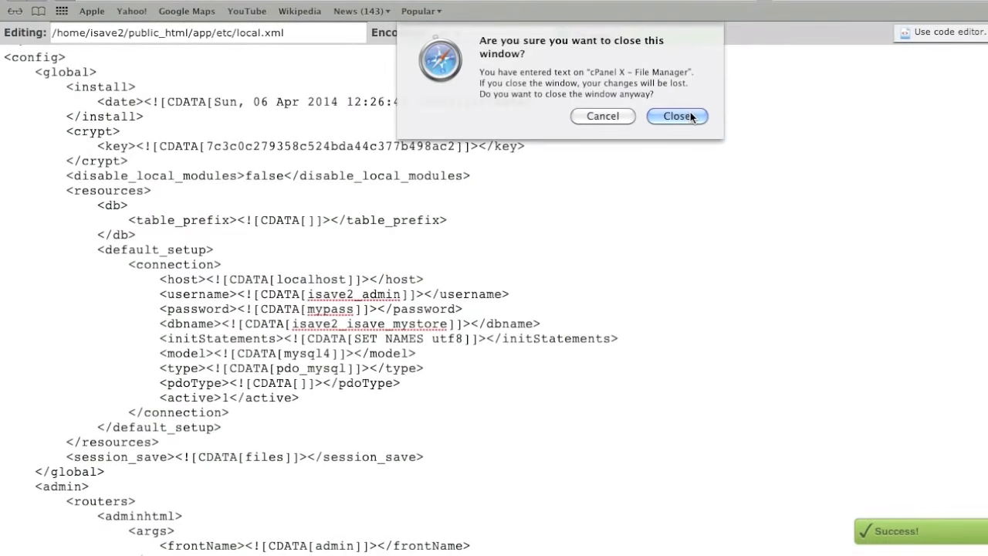
pyautogui.click(678, 116)
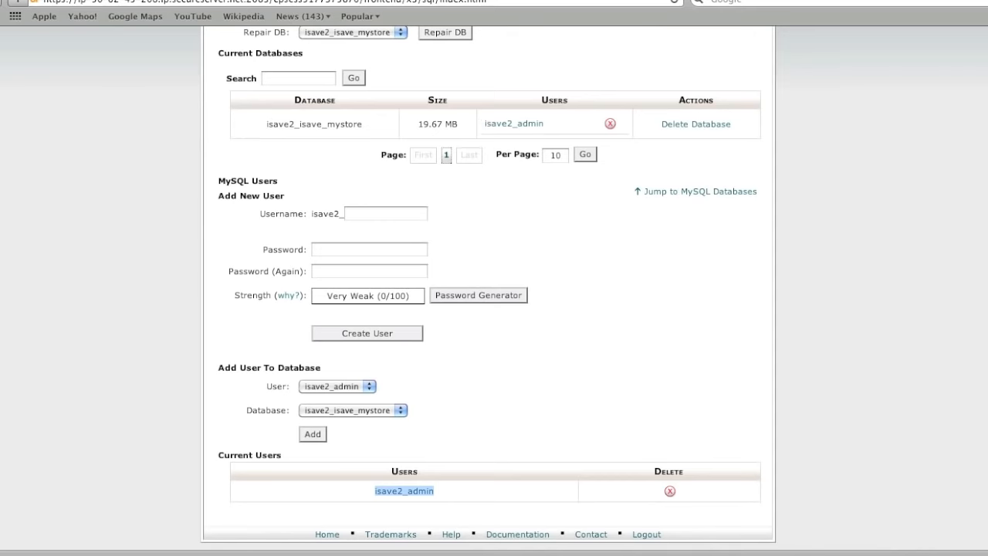
pyautogui.click(48, 1)
# Load the Magento store's address in a new Safari tab and confirm the storefront displays
pyautogui.click(65, 2)
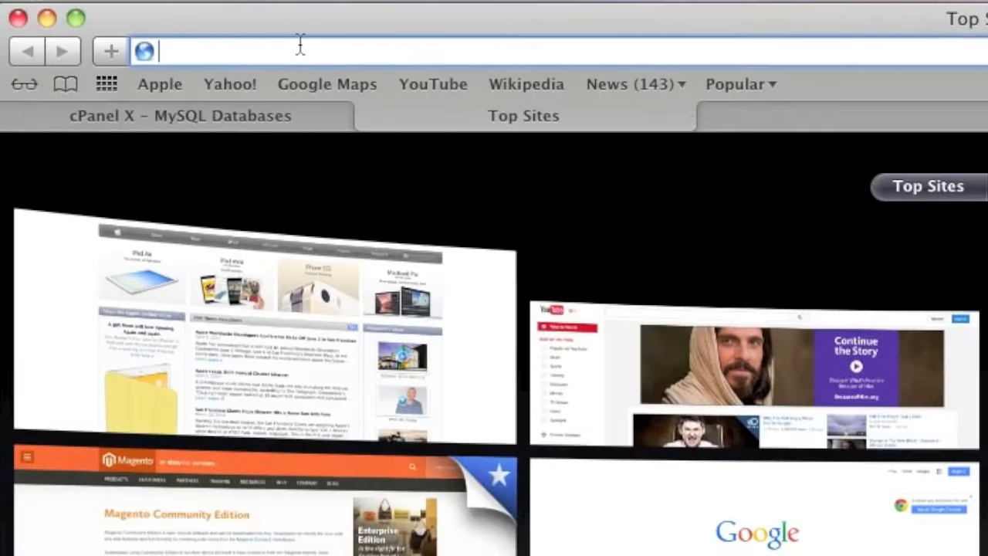
pyautogui.write('is')
pyautogui.press('Return')
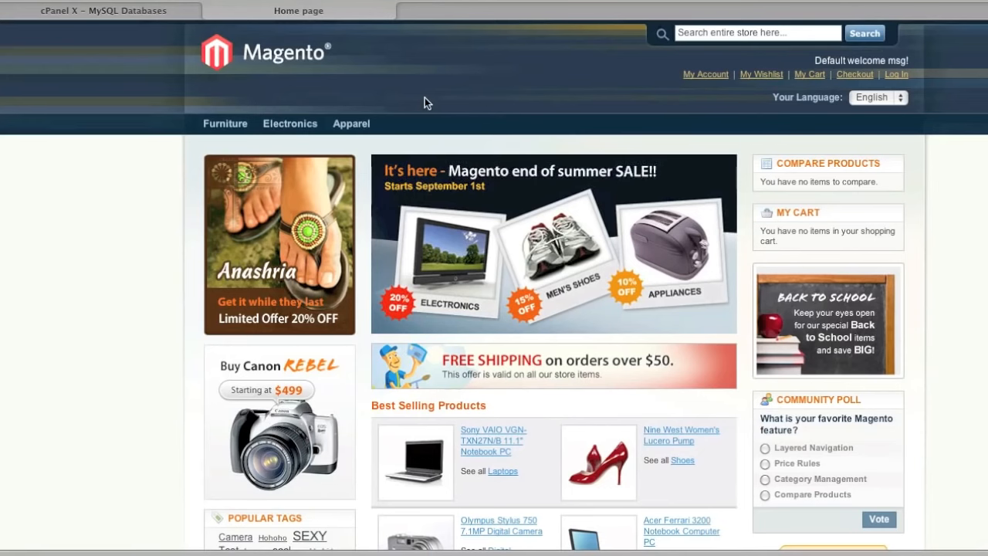
pyautogui.scroll(-3, 425, 98)
pyautogui.scroll(3, 424, 97)
# Switch to the cPanel tab, go to the Home dashboard, and select the Home Directory path in Stats
pyautogui.click(154, 14)
pyautogui.scroll(3, 305, 121)
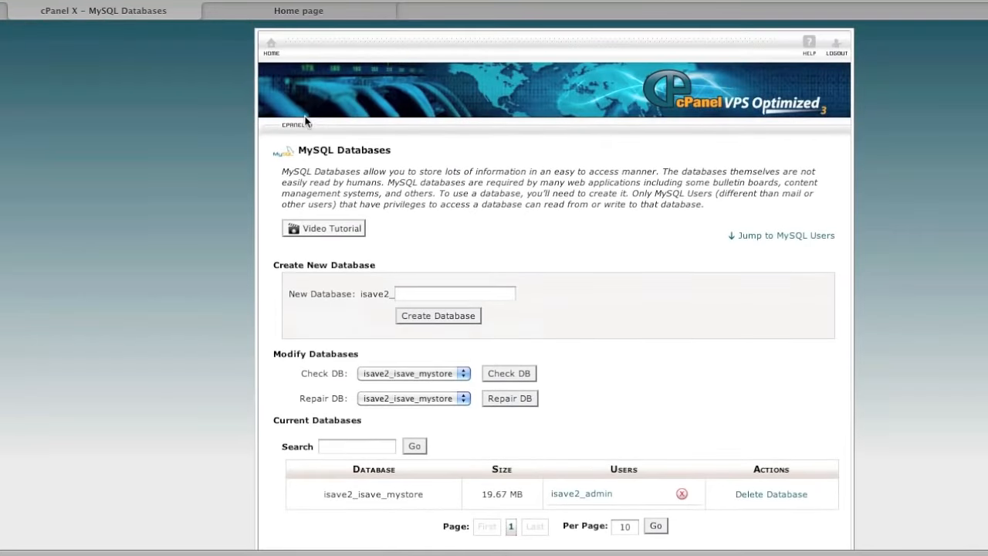
pyautogui.click(270, 46)
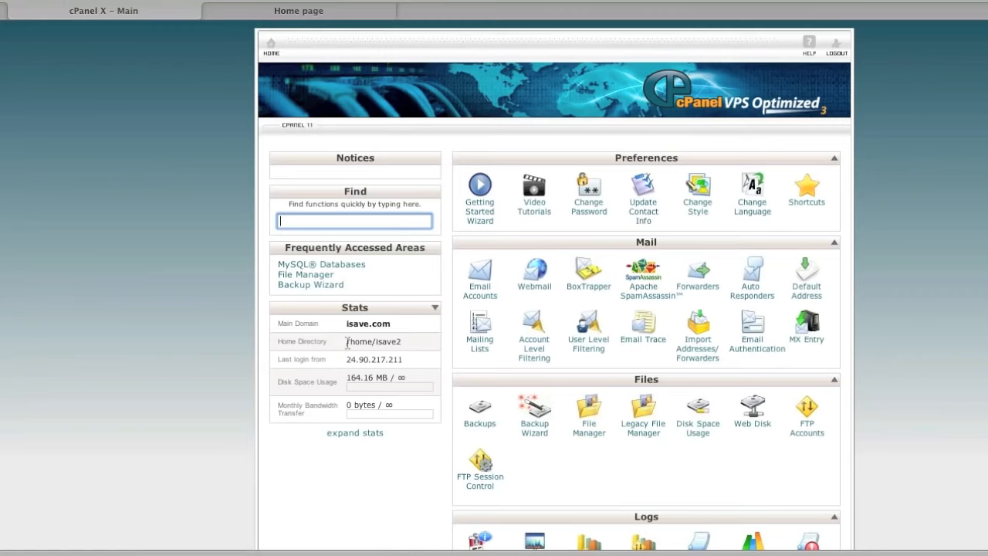
pyautogui.moveTo(346, 342); pyautogui.dragTo(403, 344)
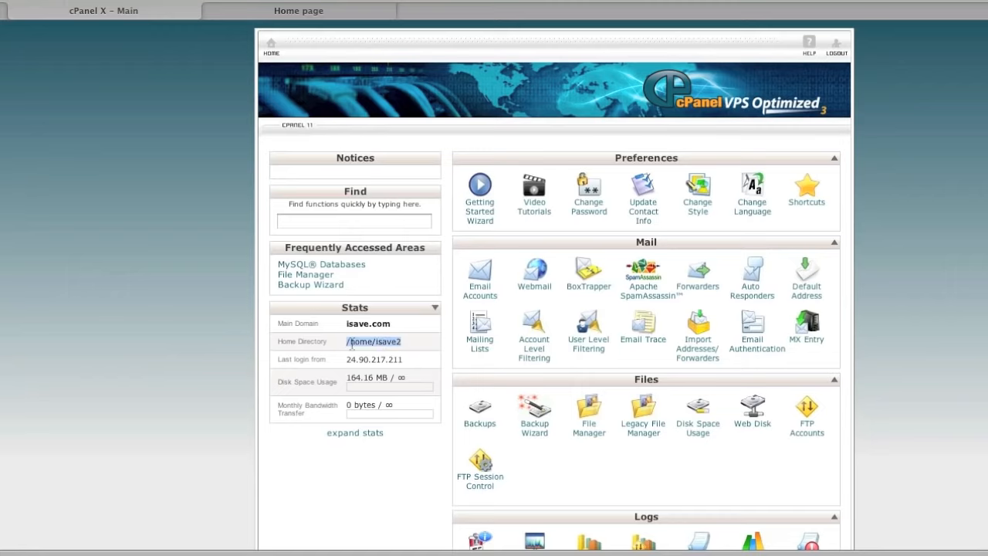